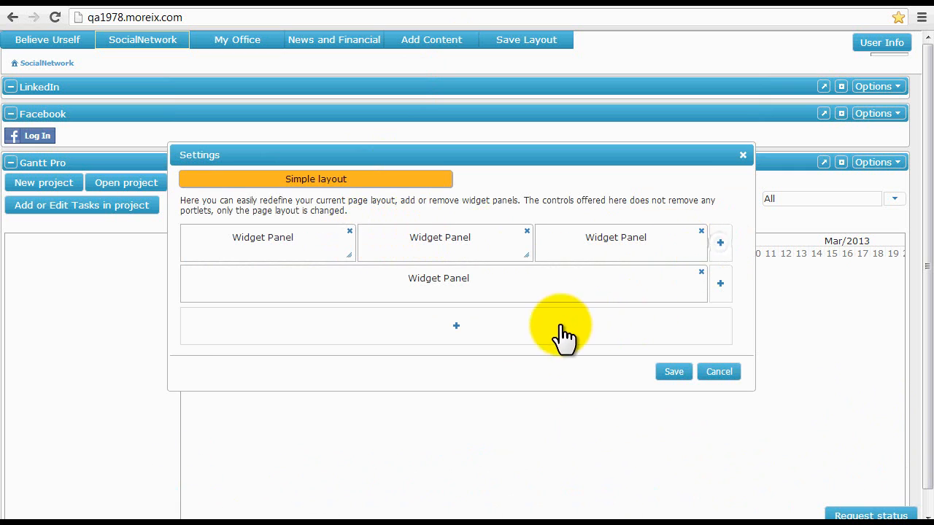
Add a full-width panel row, narrow the second top panel, and save the page layout.
{"action": "left_click", "coordinate": [456, 328]}
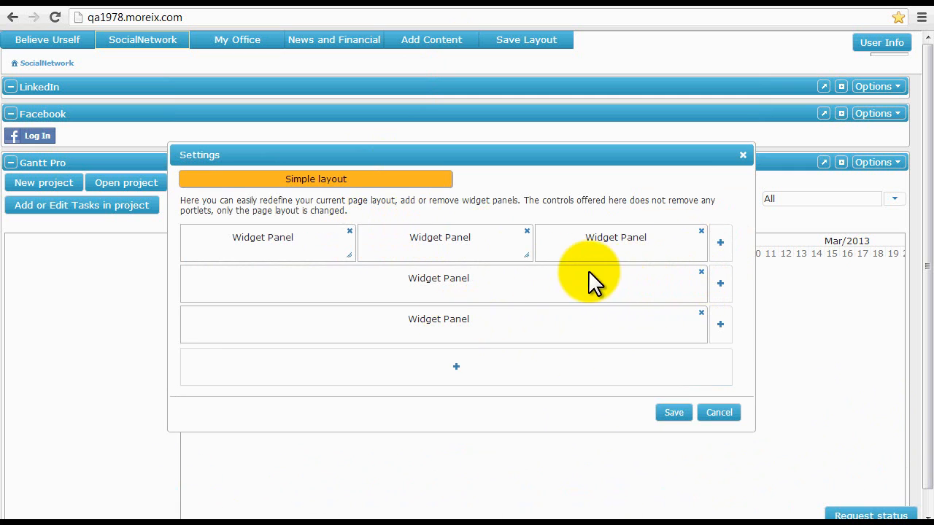
{"action": "left_click_drag", "start_coordinate": [532, 243], "coordinate": [420, 257]}
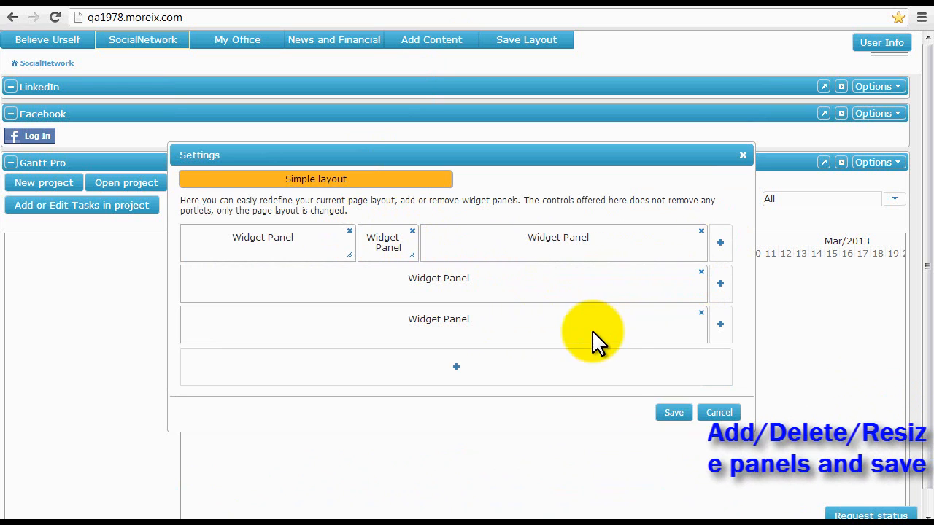
{"action": "left_click", "coordinate": [673, 412]}
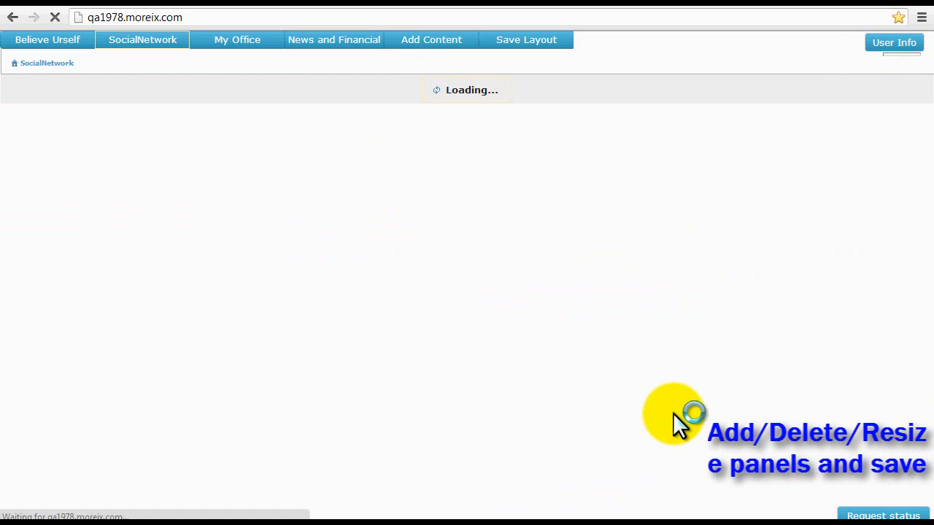
Move Gantt Pro to the right column and Facebook to the middle column, then maximise Gantt Pro.
{"action": "left_click_drag", "start_coordinate": [10, 87], "coordinate": [403, 81]}
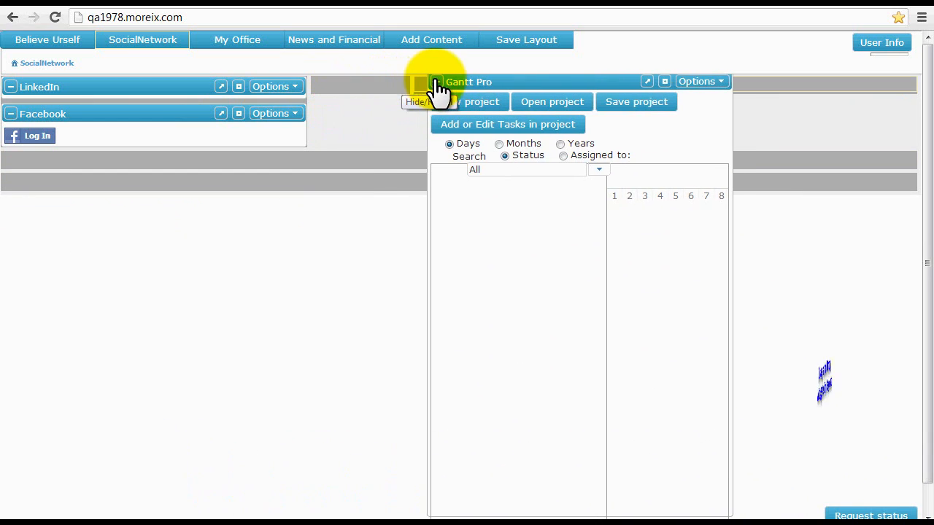
{"action": "left_click", "coordinate": [403, 83]}
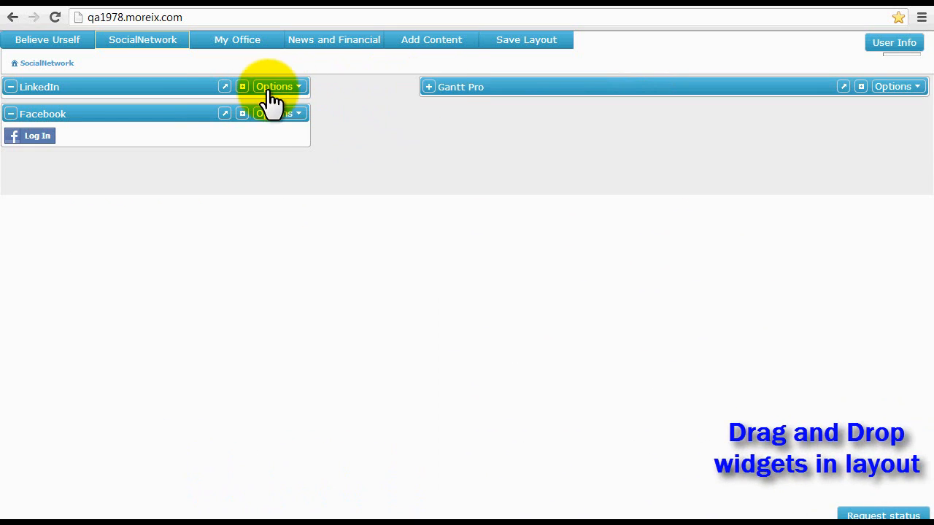
{"action": "left_click_drag", "start_coordinate": [196, 110], "coordinate": [317, 80]}
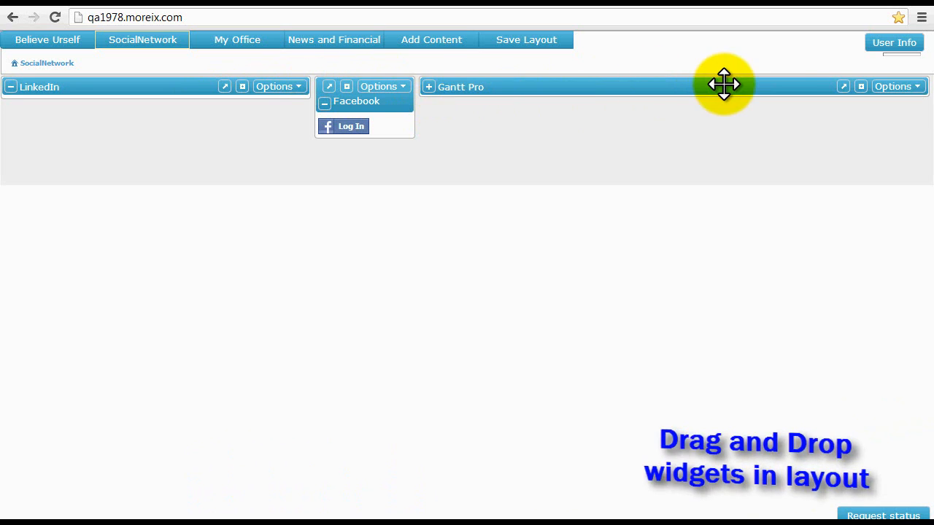
{"action": "left_click", "coordinate": [861, 87]}
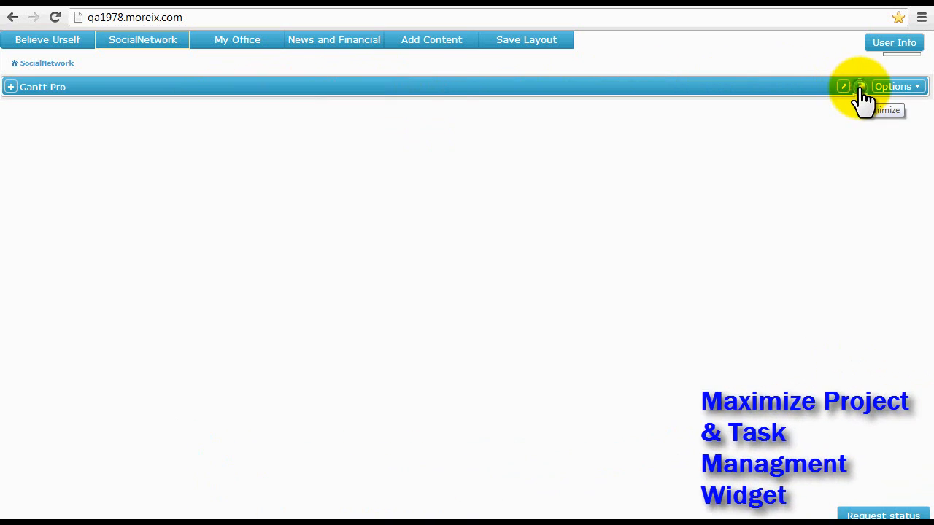
Expand Gantt Pro and bring up its empty Add/Edit Task in Project dialog higher on the page.
{"action": "left_click", "coordinate": [11, 87]}
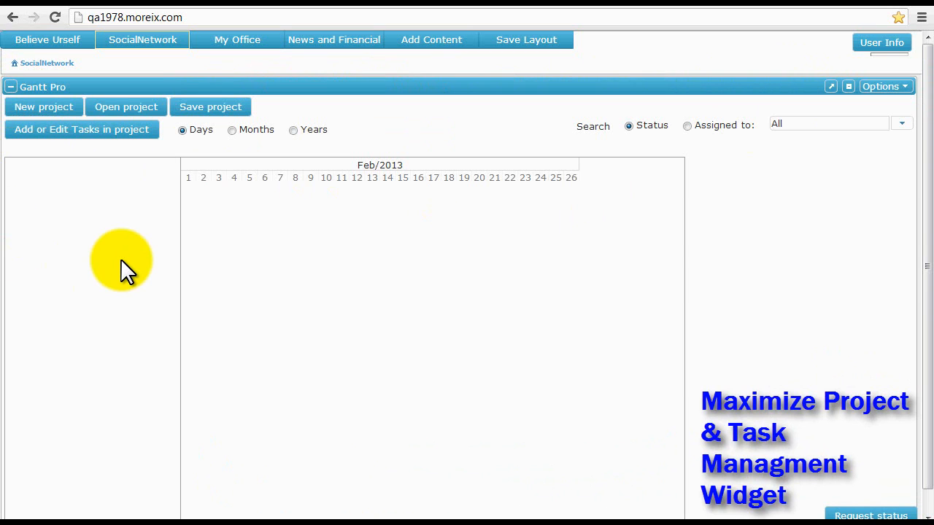
{"action": "left_click_drag", "start_coordinate": [121, 266], "coordinate": [105, 121]}
{"action": "left_click", "coordinate": [96, 131]}
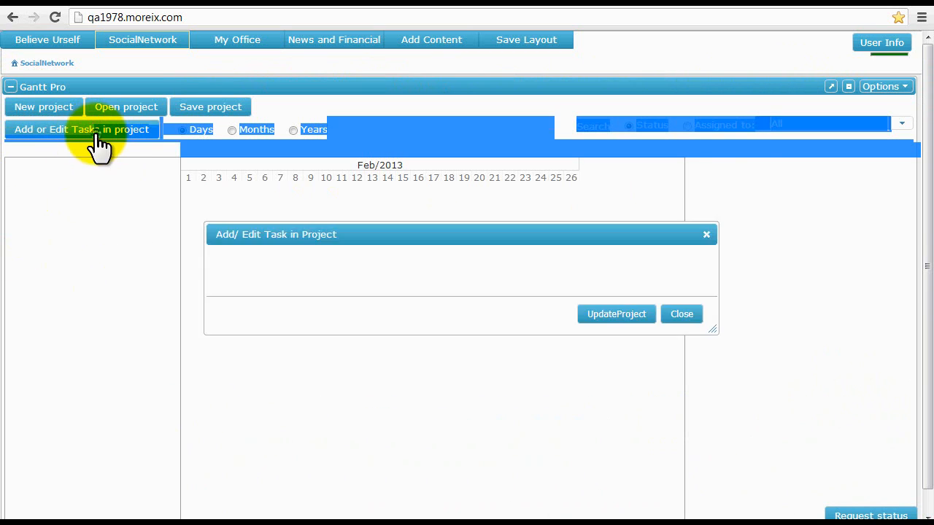
{"action": "left_click", "coordinate": [133, 212]}
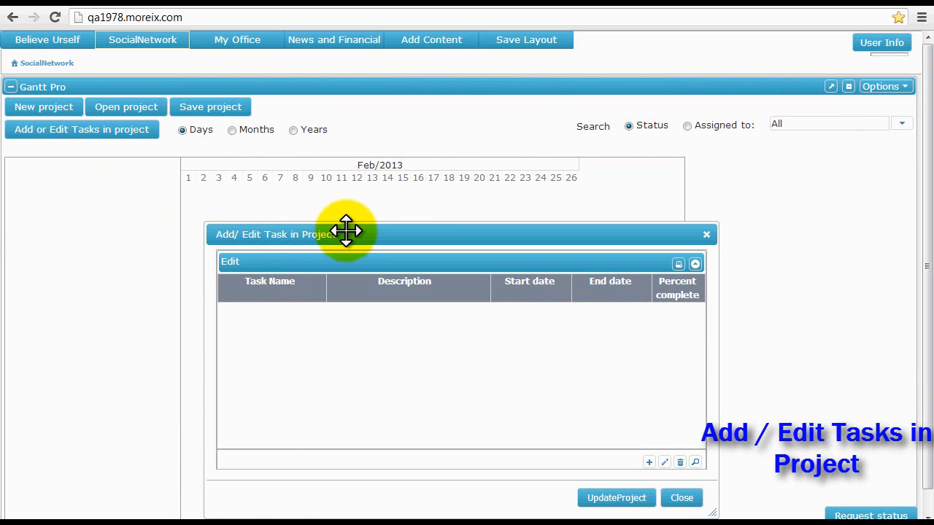
{"action": "left_click_drag", "start_coordinate": [344, 226], "coordinate": [341, 194]}
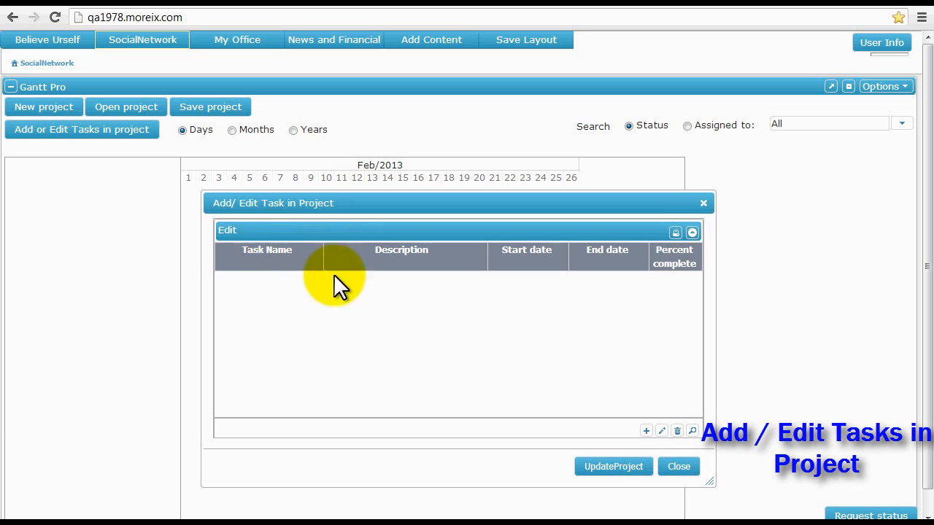
Create task 'Gather Information' with description, Planning status and priority 2, then list assignable people.
{"action": "left_click", "coordinate": [646, 431]}
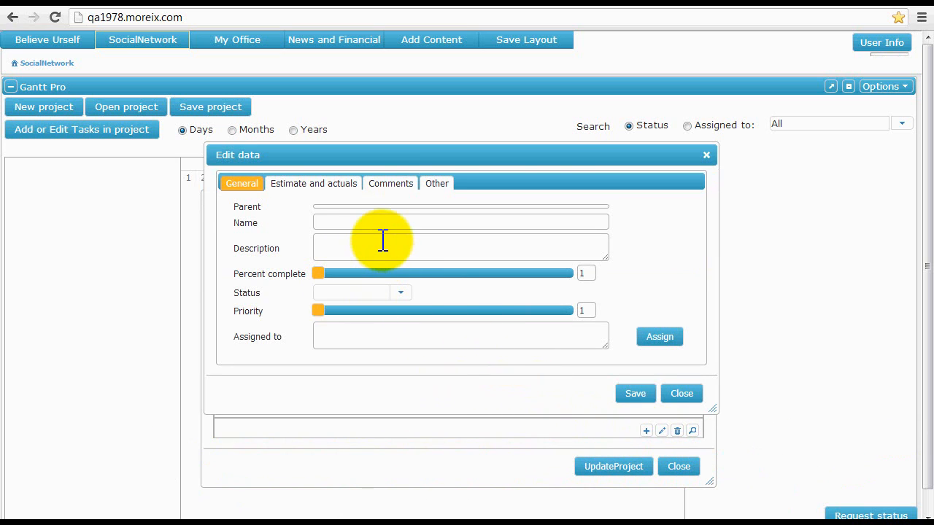
{"action": "type", "text": "Gather Information"}
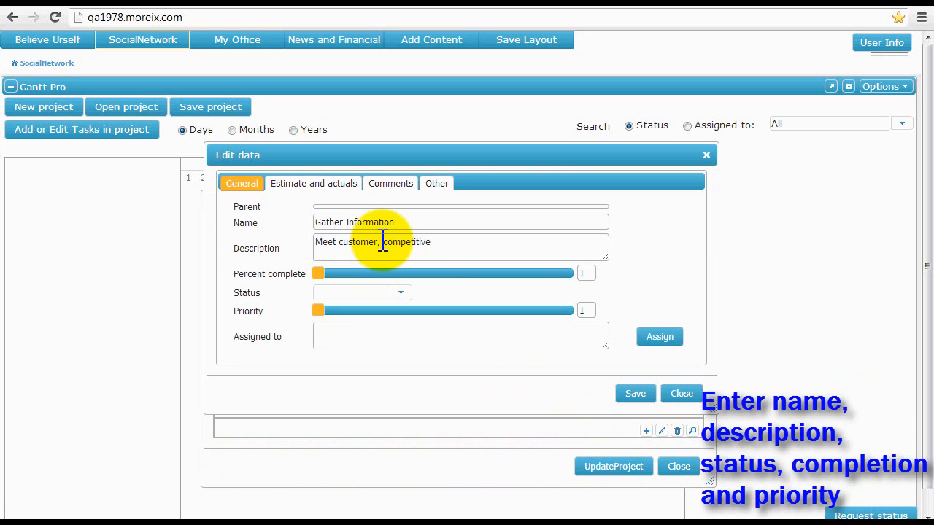
{"action": "type", "text": "research"}
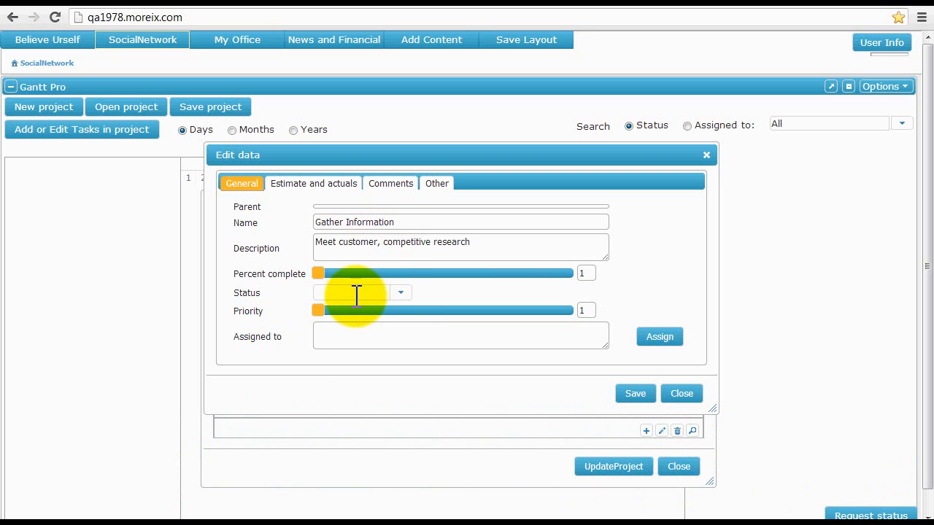
{"action": "left_click", "coordinate": [399, 294]}
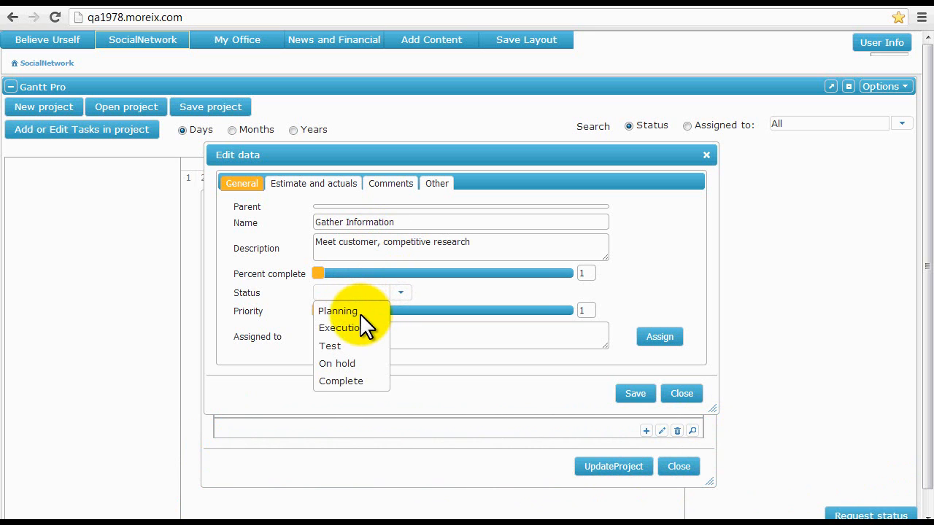
{"action": "left_click", "coordinate": [360, 313]}
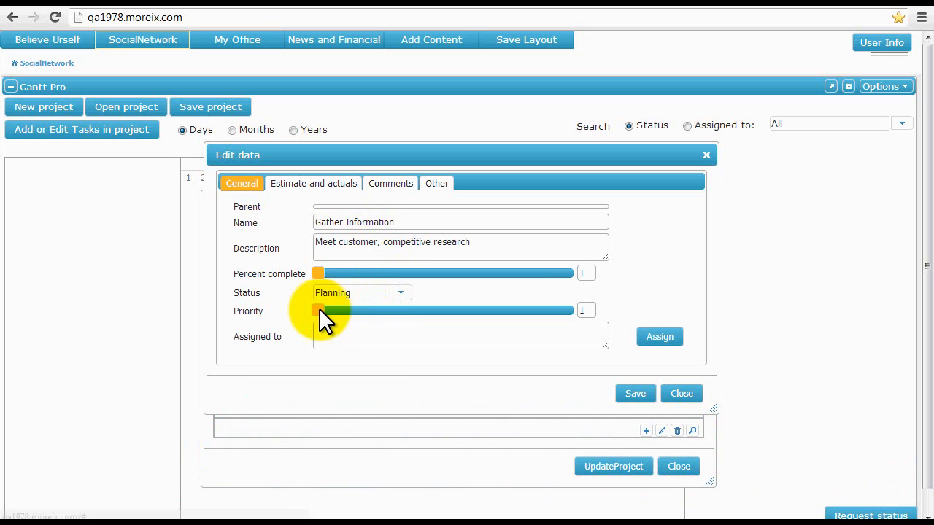
{"action": "left_click_drag", "start_coordinate": [319, 310], "coordinate": [350, 311]}
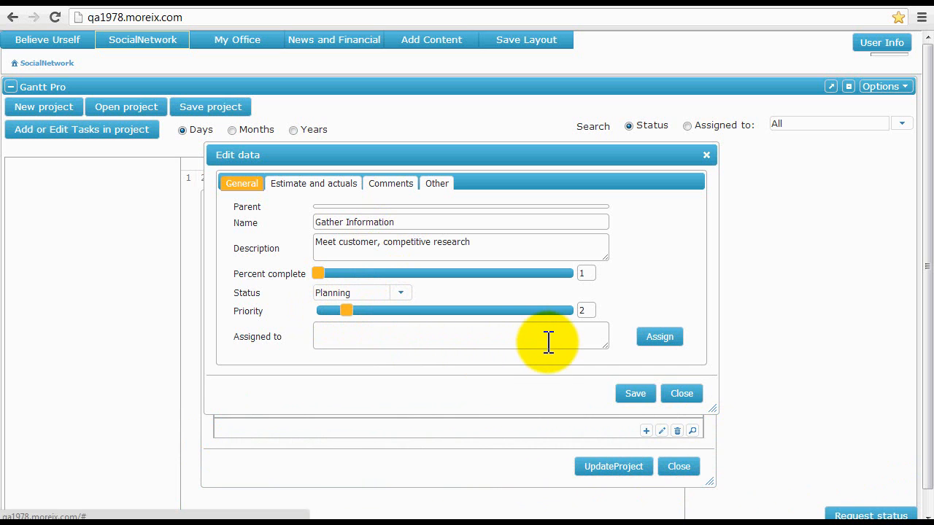
{"action": "left_click", "coordinate": [655, 334]}
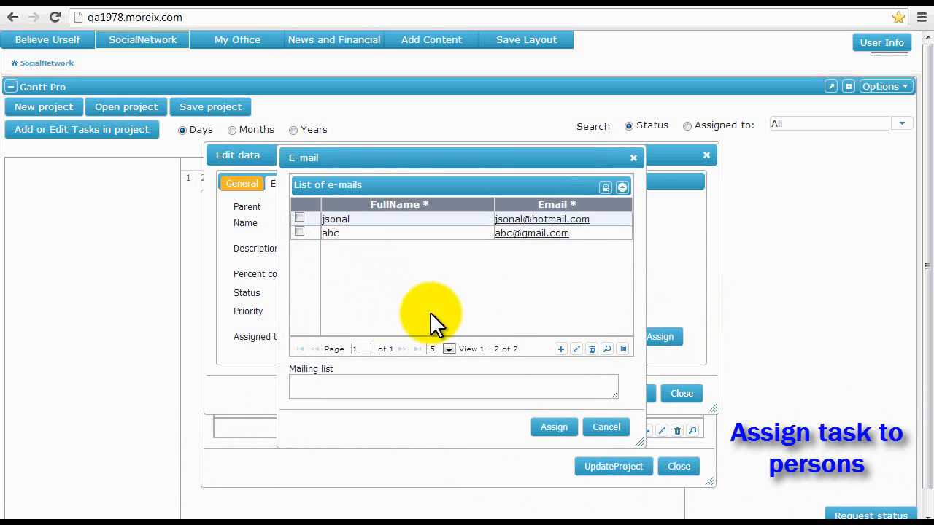
Add a new contact with their full name and e-mail address to the e-mail list.
{"action": "left_click", "coordinate": [560, 349]}
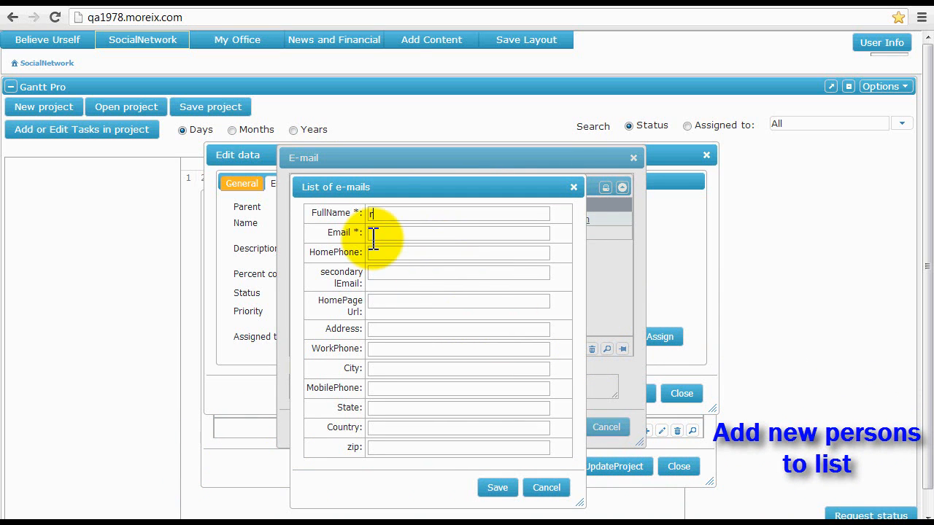
{"action": "type", "text": "rkname"}
{"action": "key", "text": "Tab"}
{"action": "key", "text": "Tab"}
{"action": "key", "text": "Tab"}
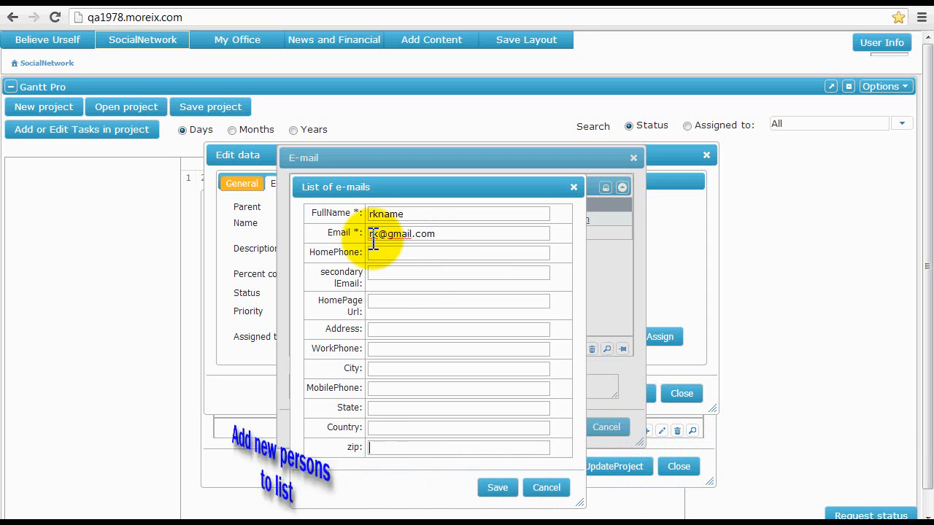
{"action": "left_click", "coordinate": [492, 485]}
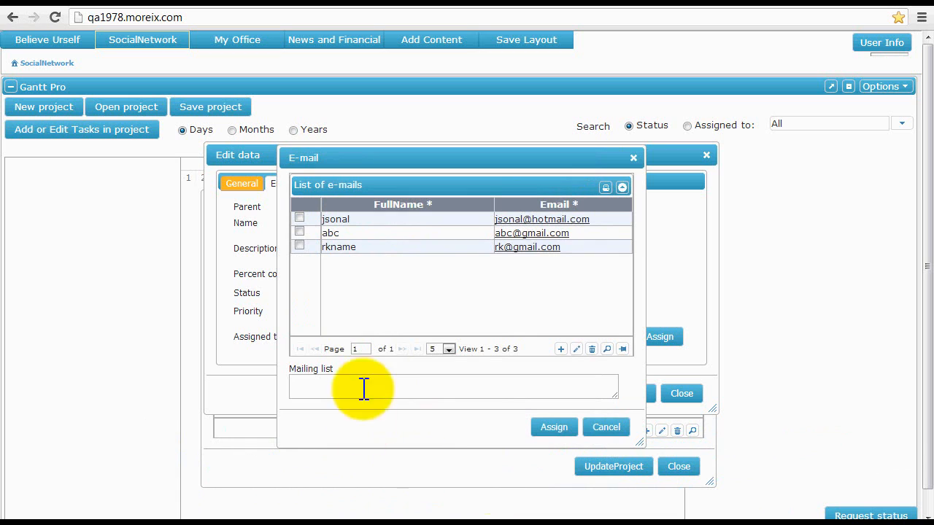
Assign Gather Information to the first two contacts in the list.
{"action": "left_click", "coordinate": [298, 218]}
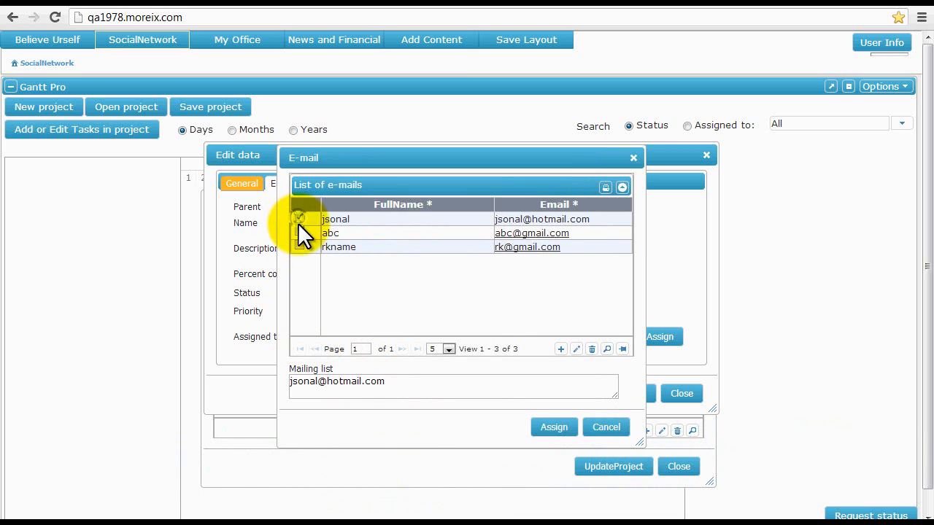
{"action": "left_click", "coordinate": [299, 232]}
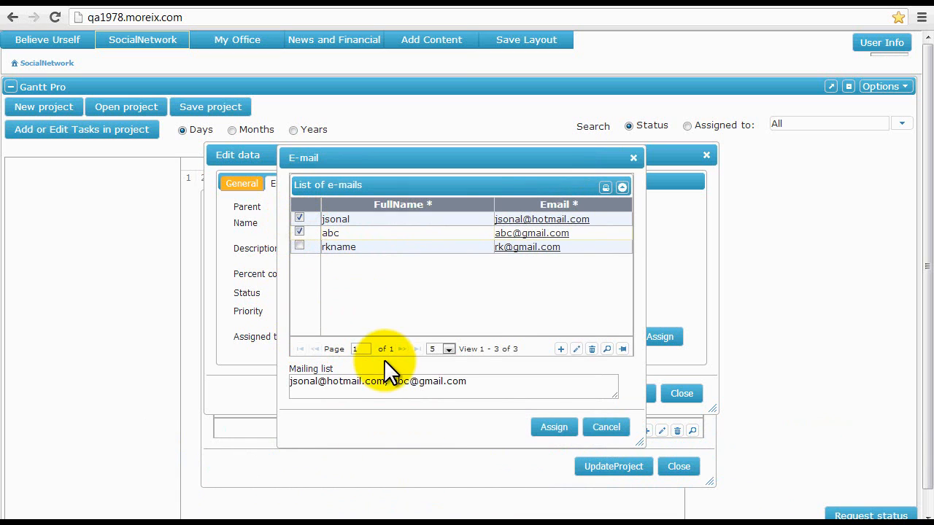
{"action": "left_click", "coordinate": [552, 429]}
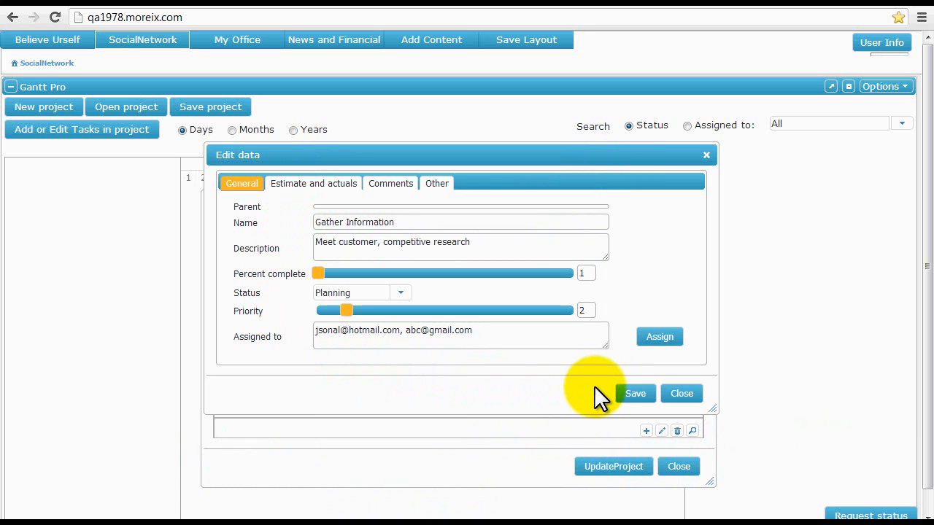
Set Gather Information's estimated dates from 04/22/2013 to 04/26/2013.
{"action": "left_click", "coordinate": [321, 187]}
{"action": "left_click", "coordinate": [357, 225]}
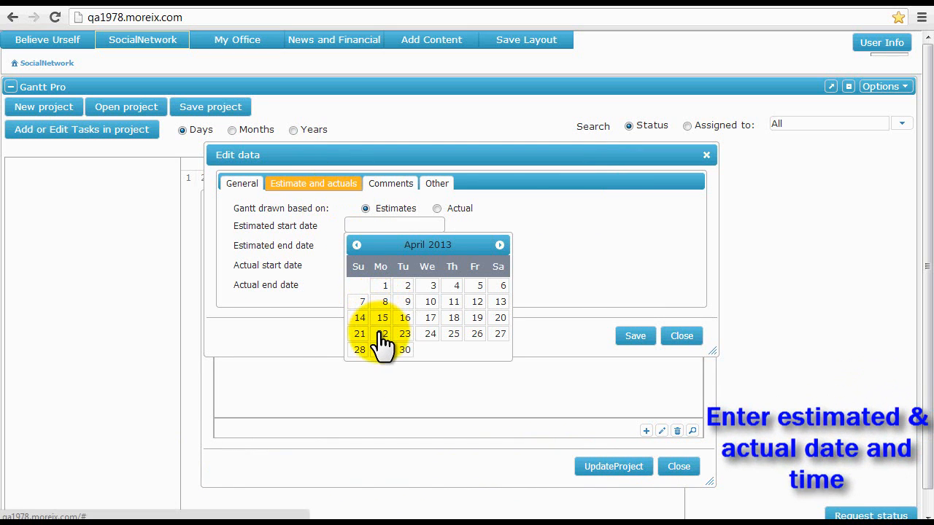
{"action": "left_click", "coordinate": [381, 334]}
{"action": "left_click", "coordinate": [396, 246]}
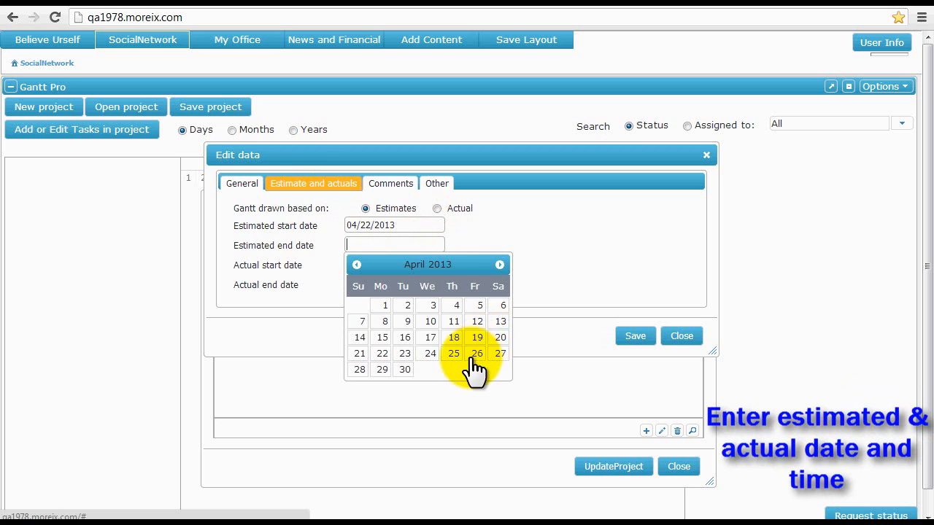
{"action": "left_click", "coordinate": [477, 354]}
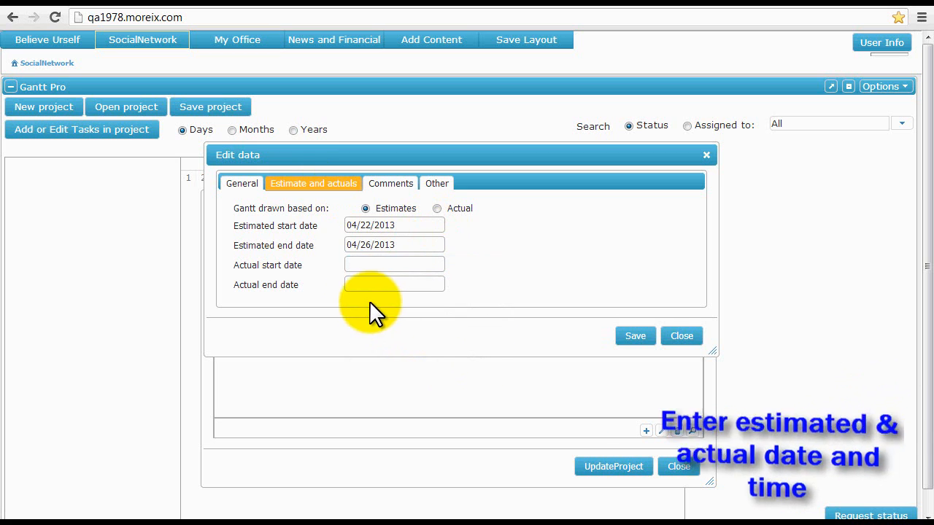
Add the comment 'Gather information by meeting customer and doing research' and save the task.
{"action": "left_click", "coordinate": [392, 187]}
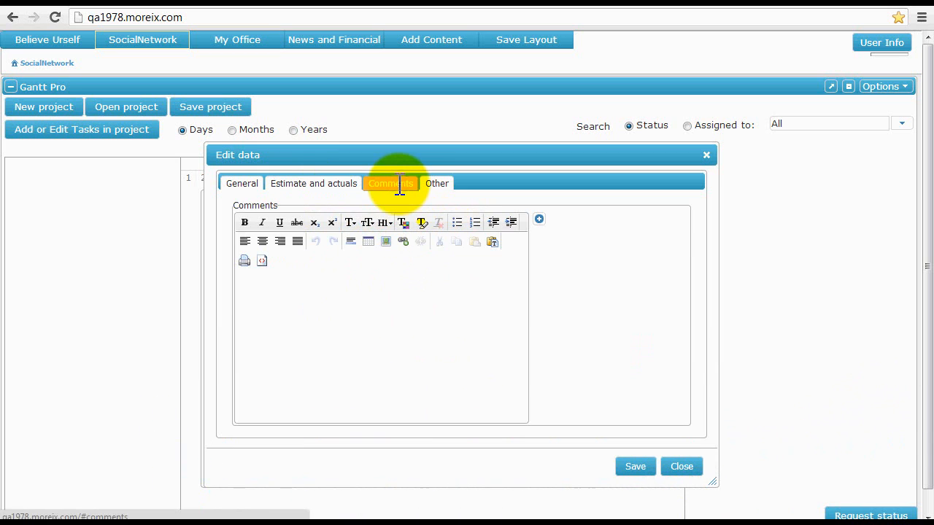
{"action": "left_click", "coordinate": [311, 329]}
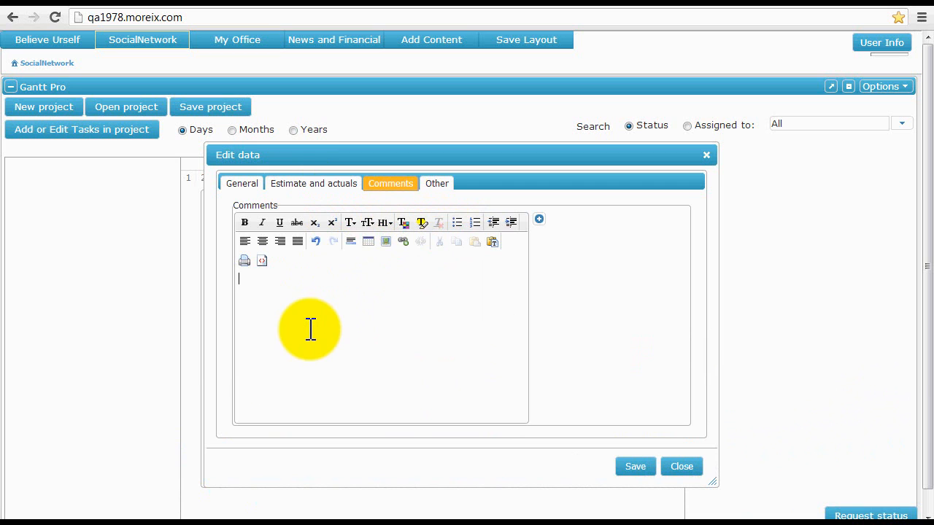
{"action": "type", "text": "Gather information by meeting customer and doing research"}
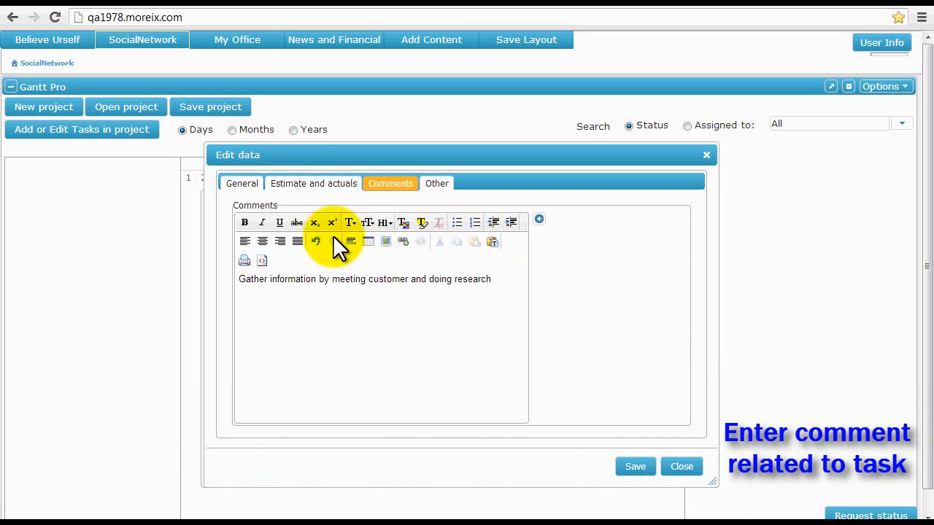
{"action": "left_click", "coordinate": [436, 184]}
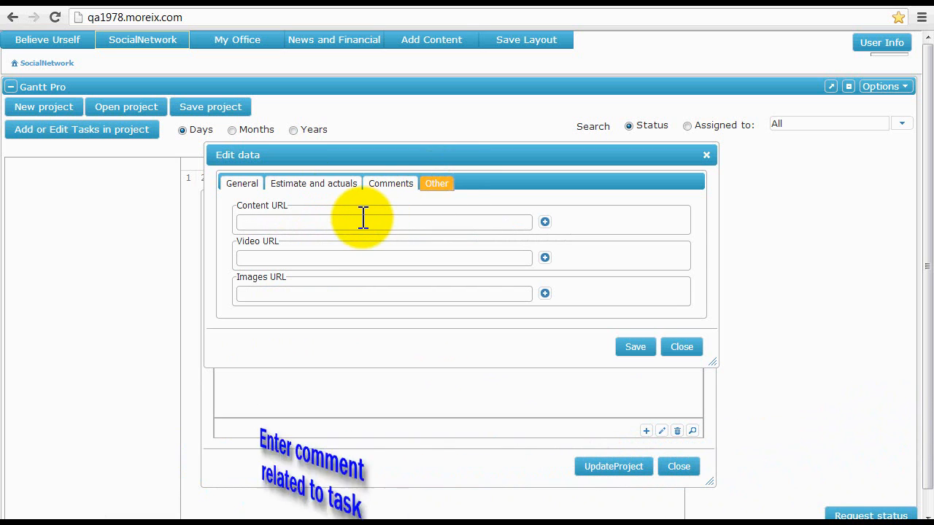
{"action": "left_click", "coordinate": [354, 295]}
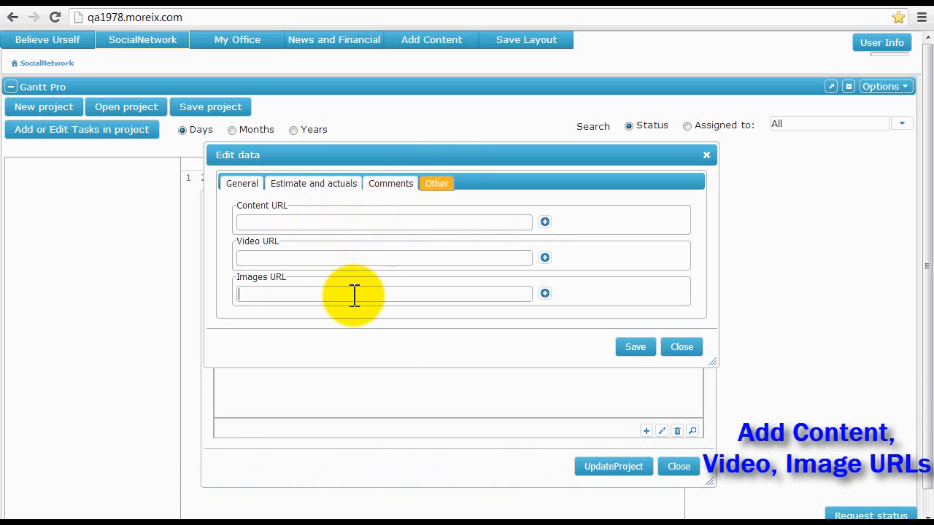
{"action": "left_click", "coordinate": [626, 347]}
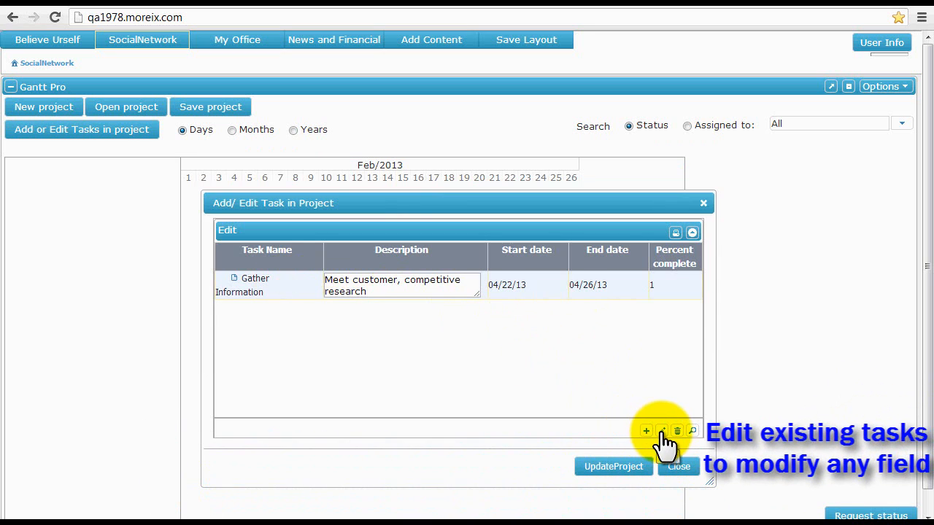
Append 'review' to Gather Information's description, save it, and start a blank new task.
{"action": "left_click", "coordinate": [662, 431]}
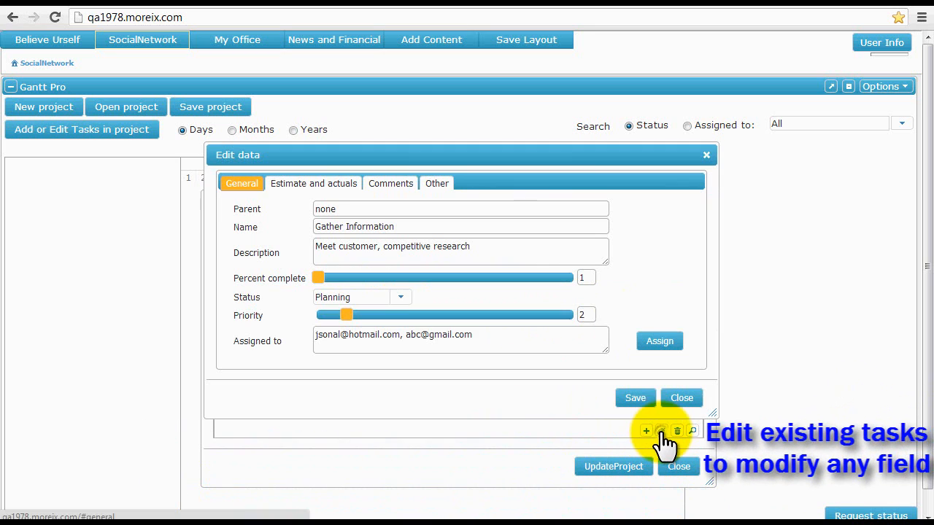
{"action": "left_click", "coordinate": [319, 185]}
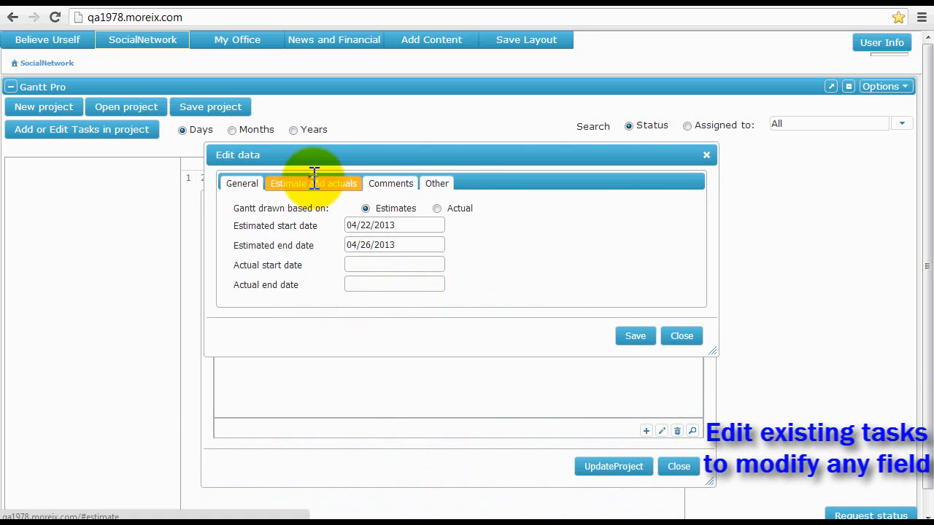
{"action": "left_click", "coordinate": [241, 190]}
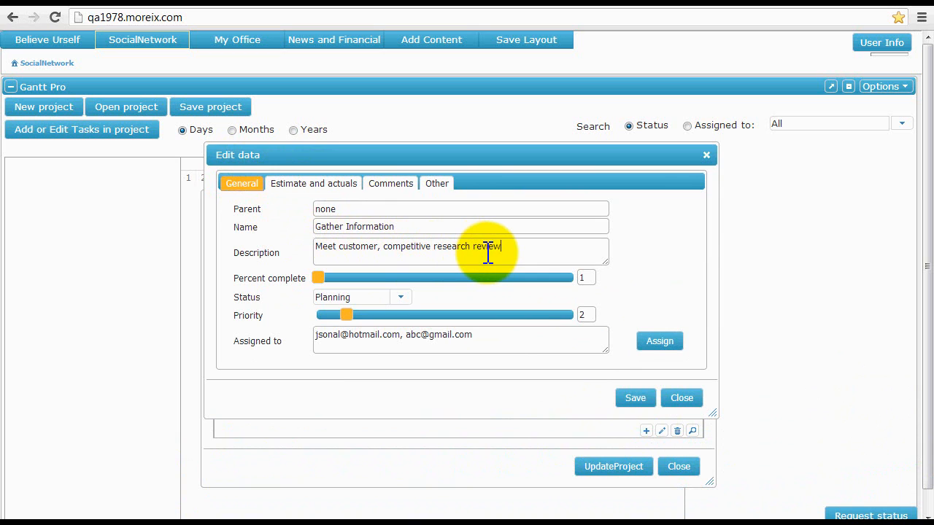
{"action": "left_click", "coordinate": [645, 398]}
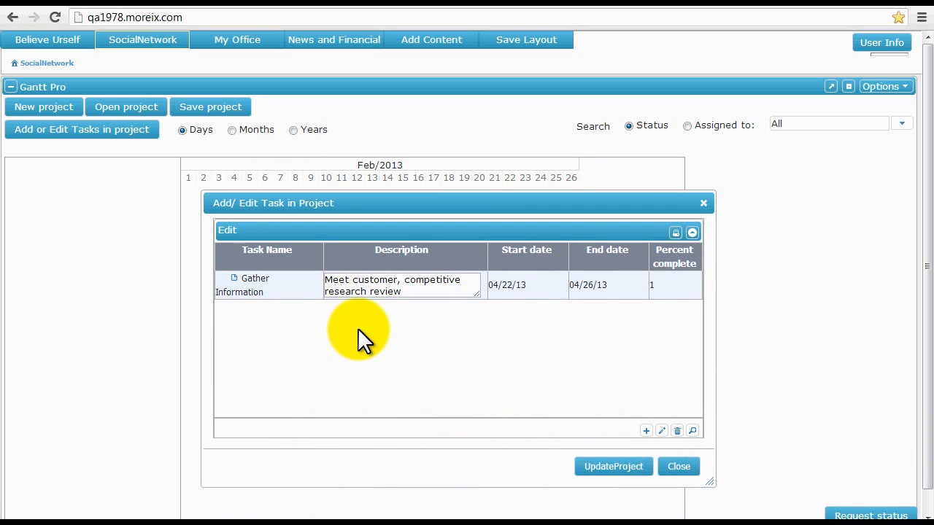
{"action": "left_click", "coordinate": [646, 431]}
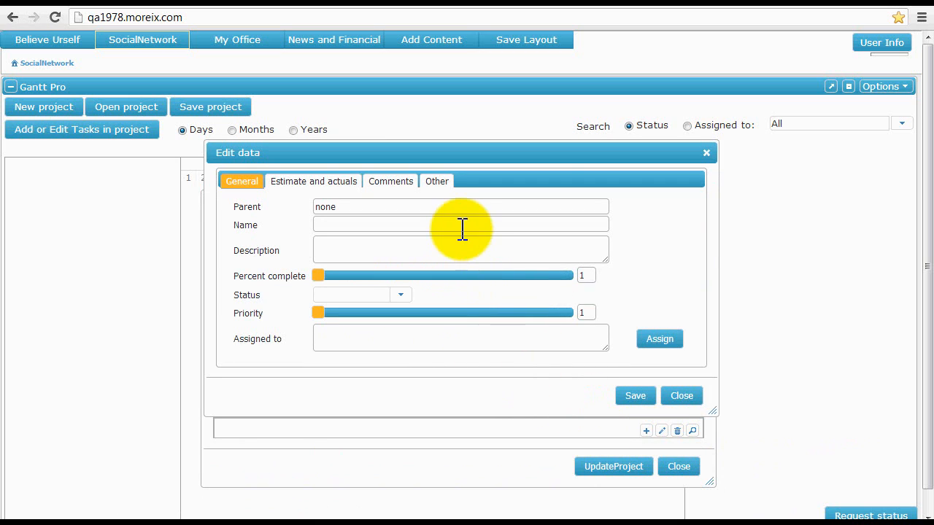
Add the Design and Implementation tasks, update the project, and print the task list.
{"action": "type", "text": "Design"}
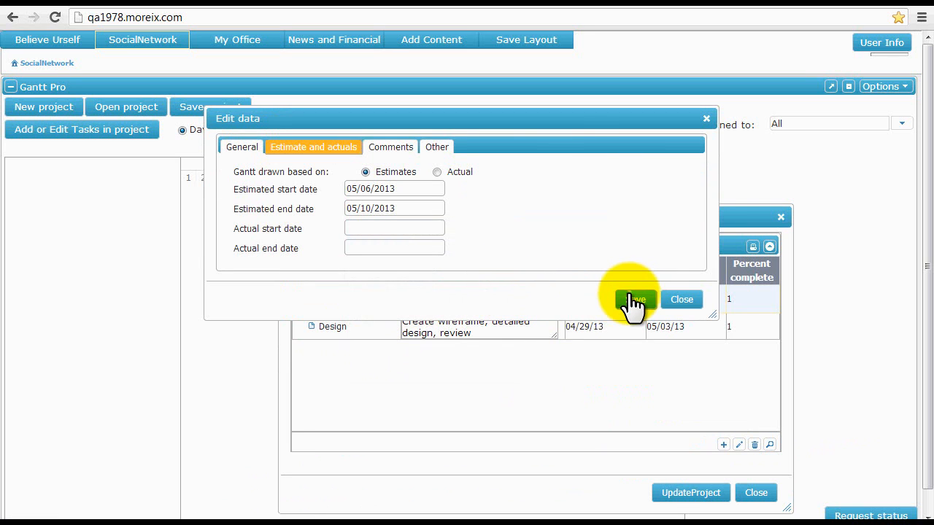
{"action": "left_click", "coordinate": [630, 296]}
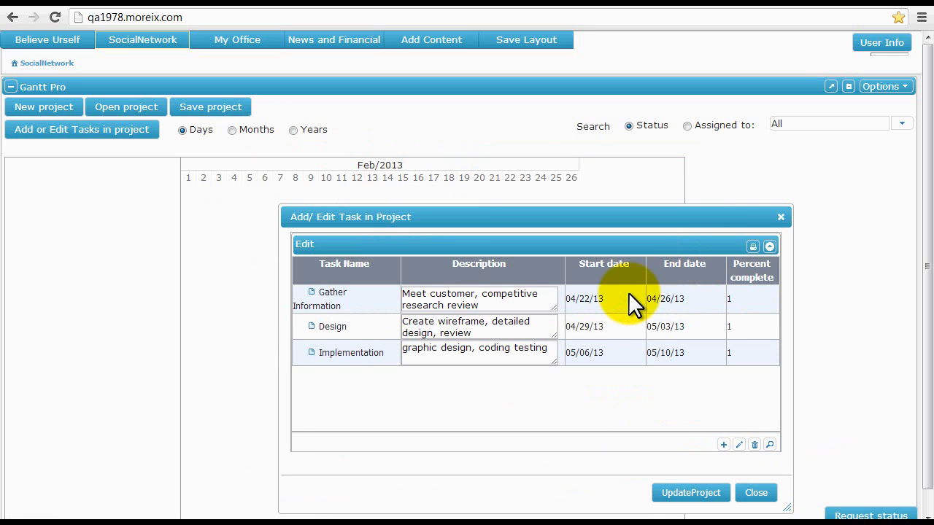
{"action": "left_click", "coordinate": [677, 491]}
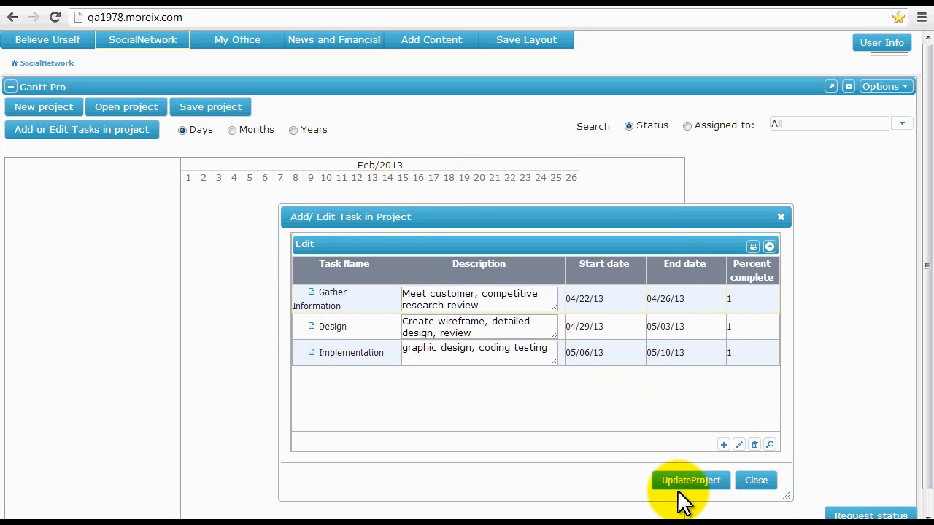
{"action": "left_click", "coordinate": [753, 248]}
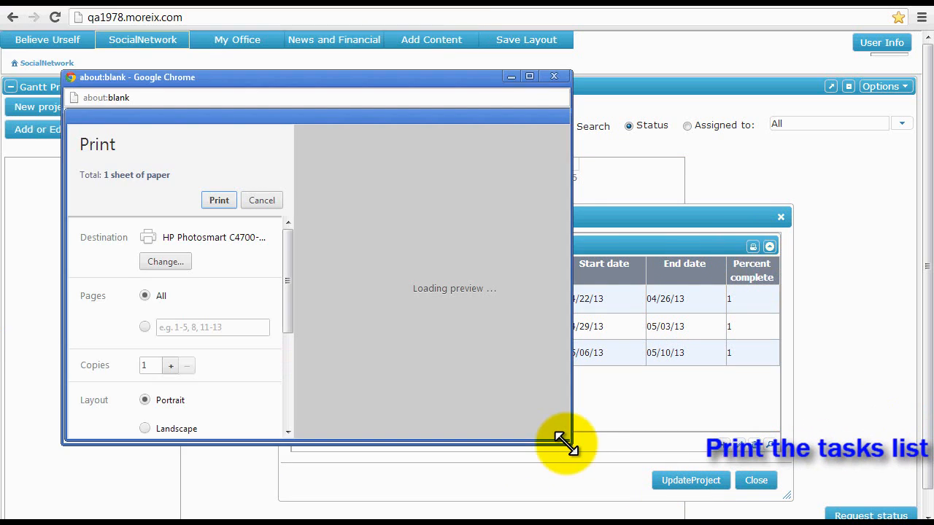
{"action": "left_click_drag", "start_coordinate": [566, 442], "coordinate": [604, 465]}
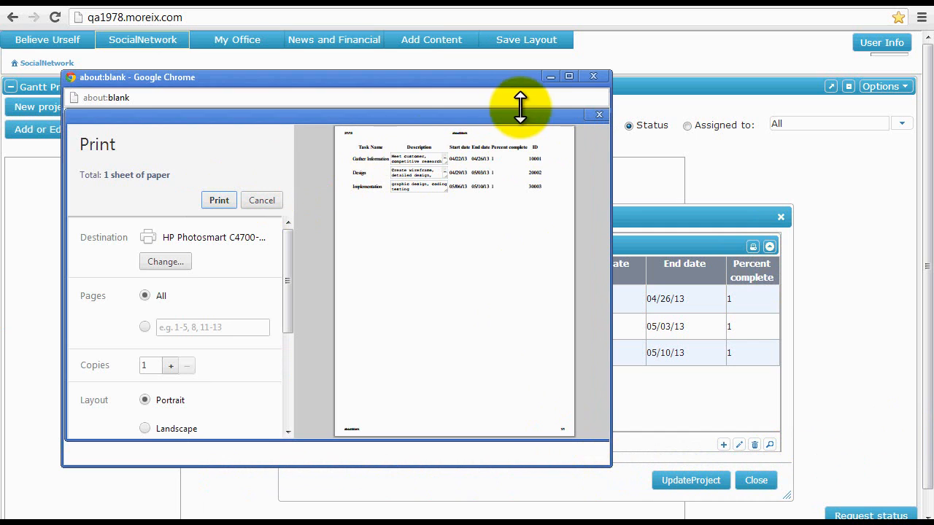
{"action": "left_click", "coordinate": [594, 76]}
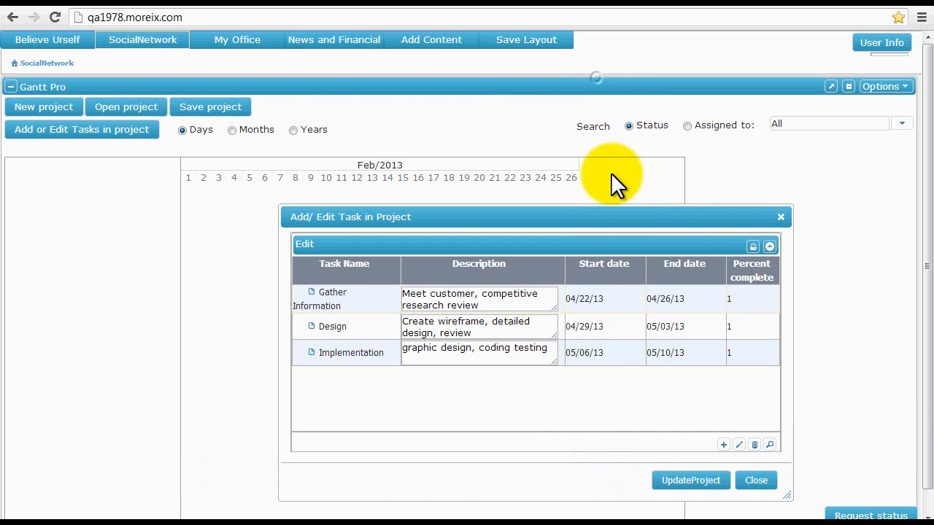
{"action": "left_click", "coordinate": [772, 248]}
Update the project and close the task list to draw all three Gantt bars, then open Gather Information.
{"action": "left_click", "coordinate": [772, 249]}
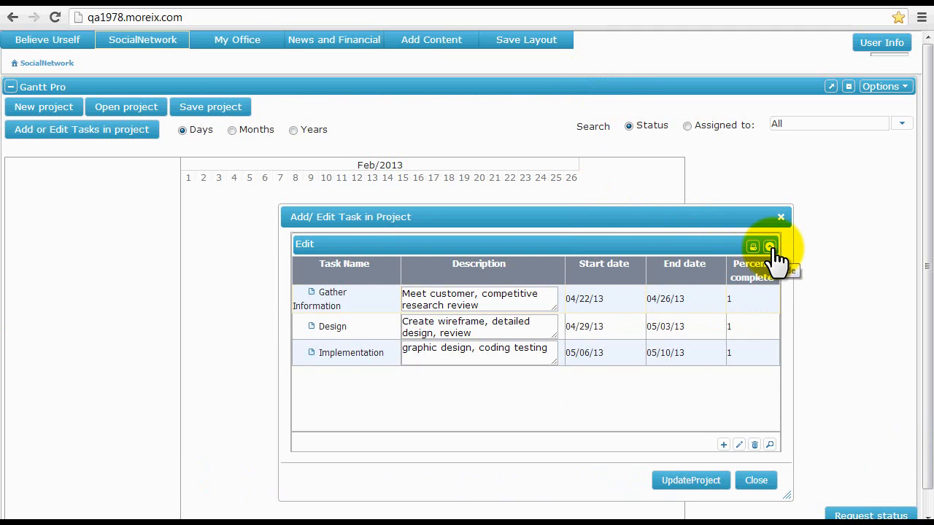
{"action": "left_click", "coordinate": [688, 481]}
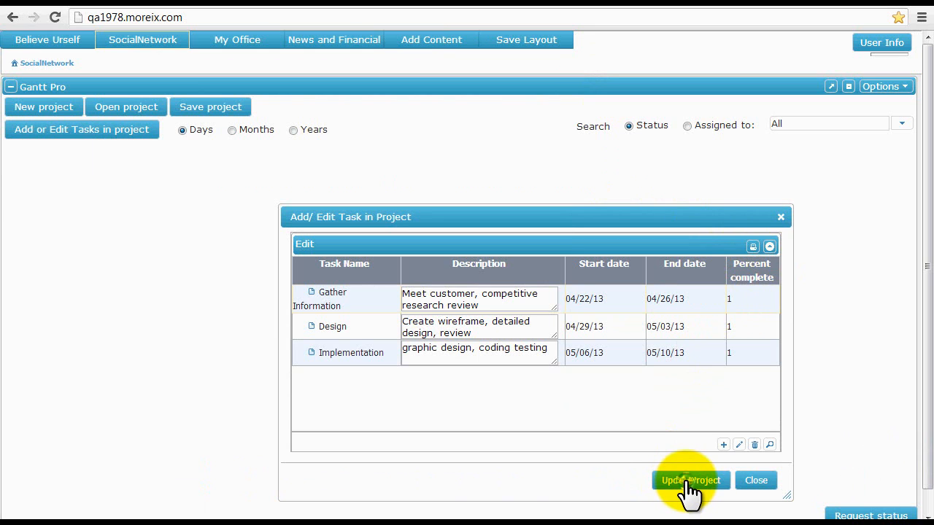
{"action": "left_click", "coordinate": [757, 481]}
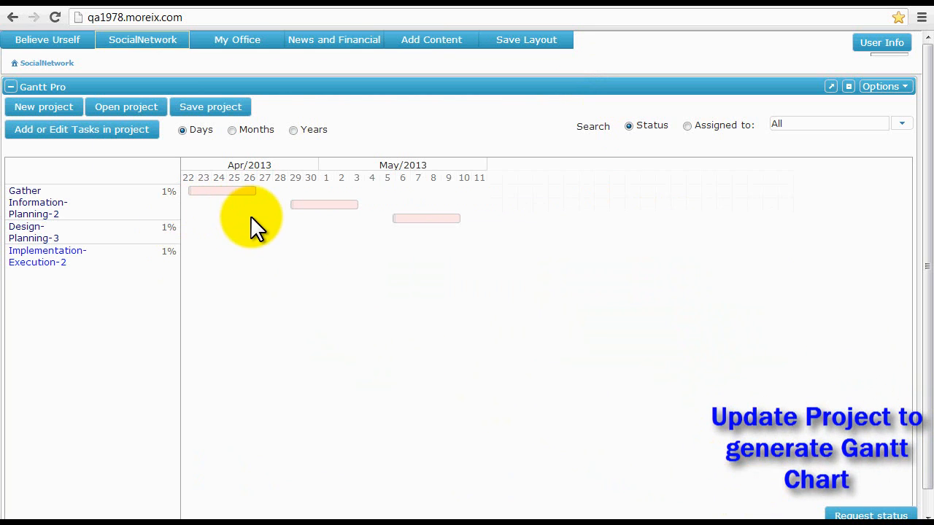
{"action": "left_click", "coordinate": [54, 205]}
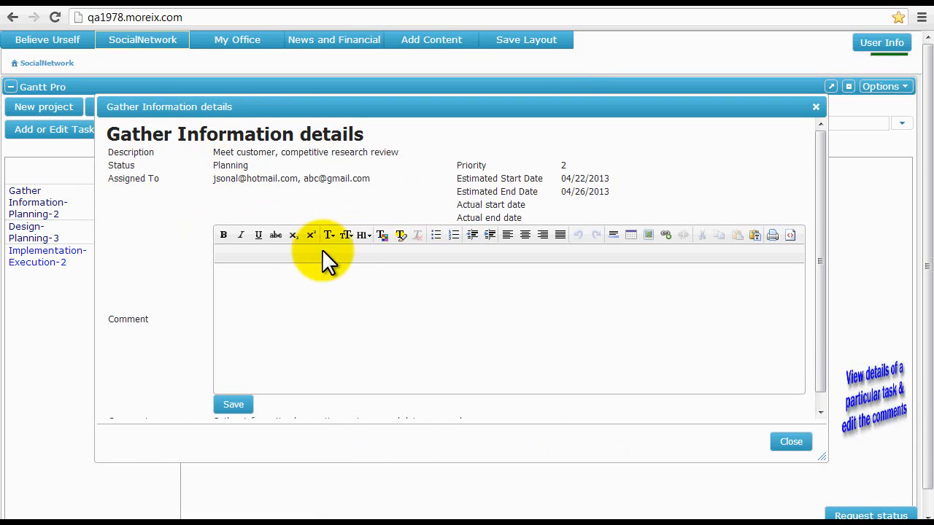
Save the comment 'getting into the implemenation phase' on Gather Information and close its details.
{"action": "left_click", "coordinate": [343, 321]}
{"action": "type", "text": "getting into the implemen"}
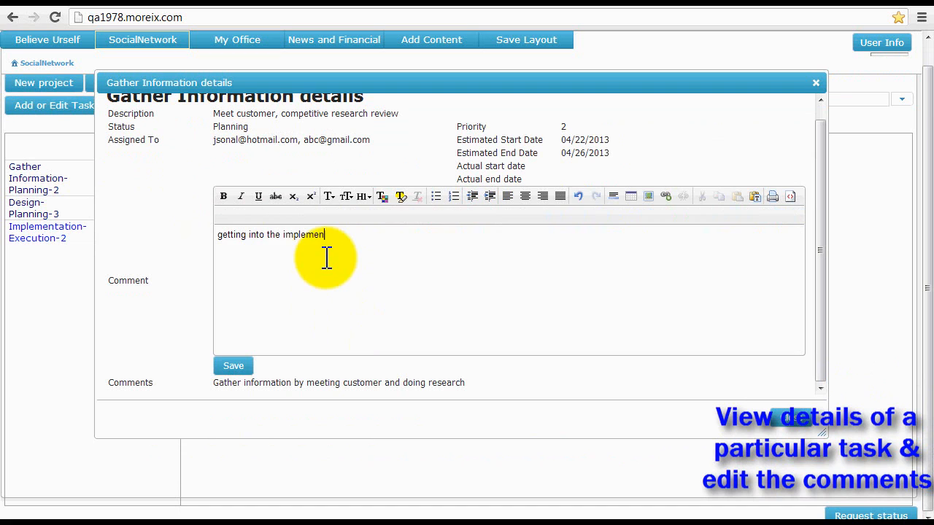
{"action": "type", "text": "ation phase"}
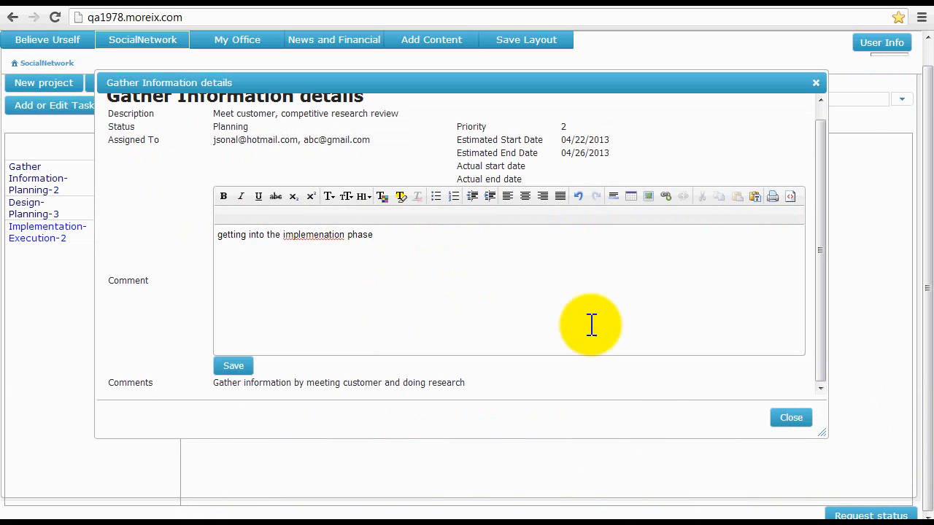
{"action": "left_click", "coordinate": [235, 367]}
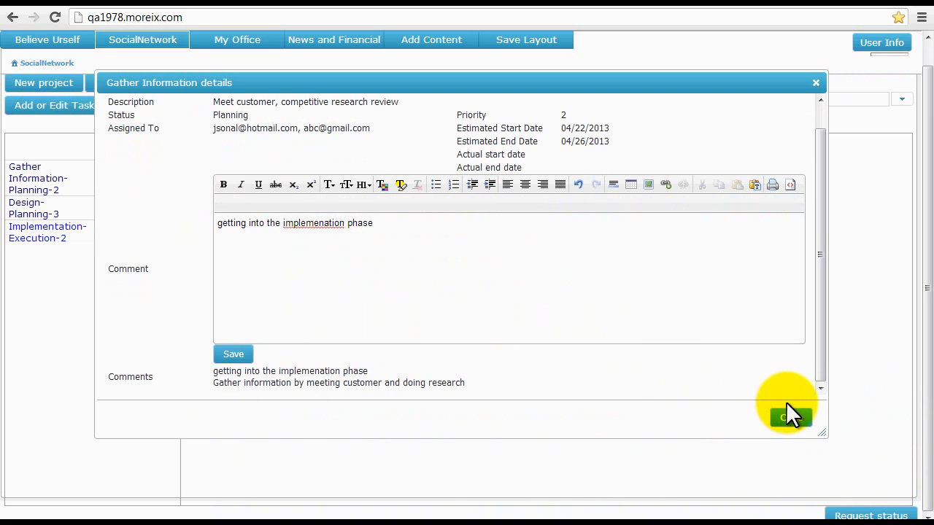
{"action": "left_click", "coordinate": [790, 424]}
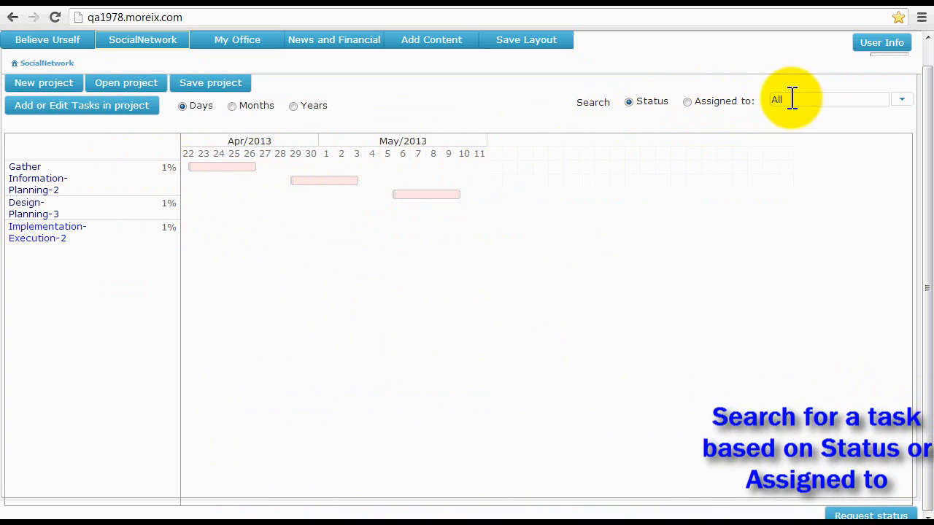
Filter the Gantt chart by status, first Planning and then Execution.
{"action": "left_click", "coordinate": [902, 102]}
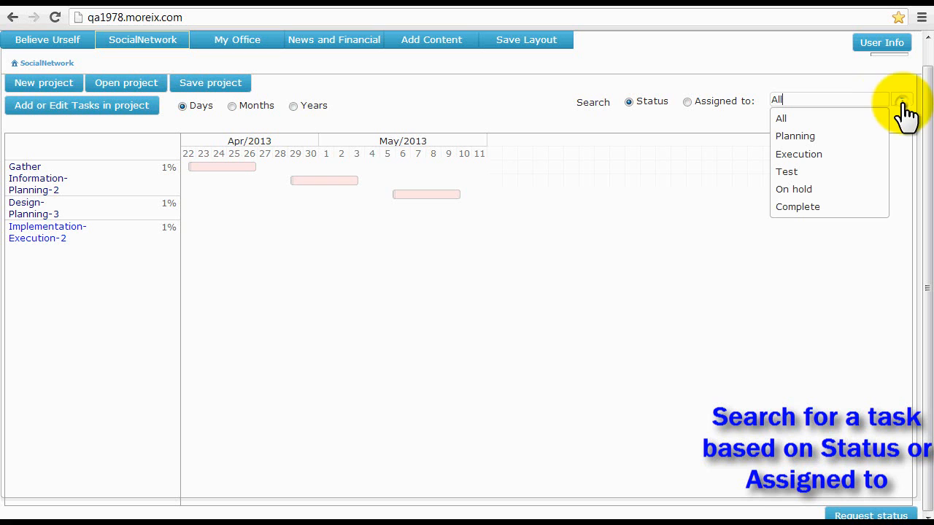
{"action": "left_click", "coordinate": [805, 134]}
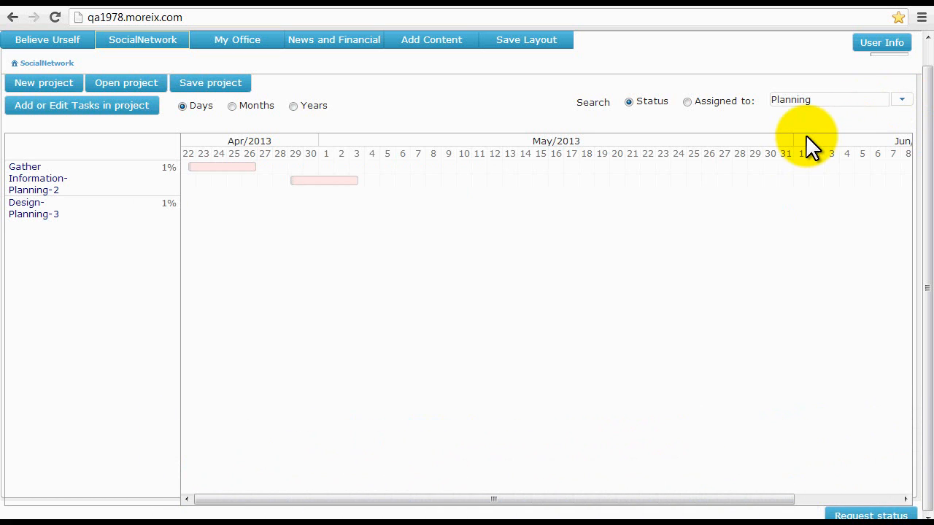
{"action": "left_click", "coordinate": [903, 102]}
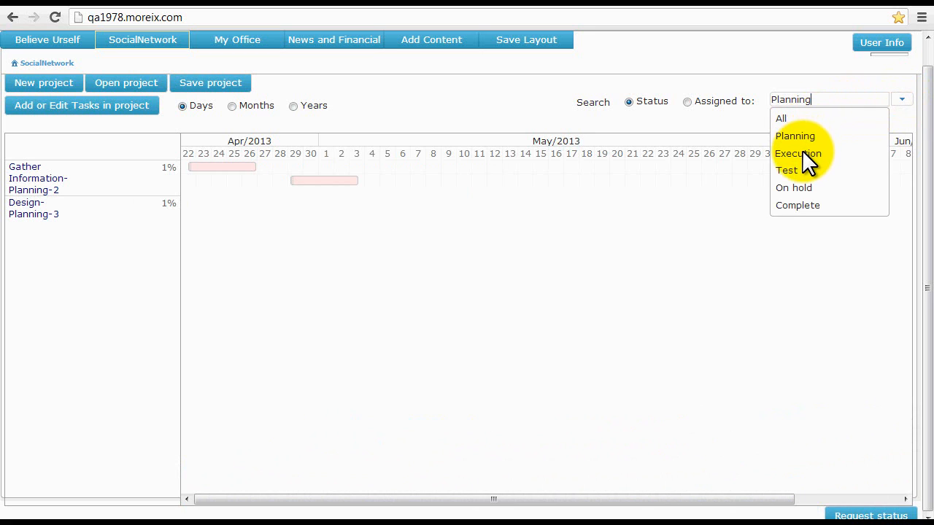
{"action": "left_click", "coordinate": [802, 153]}
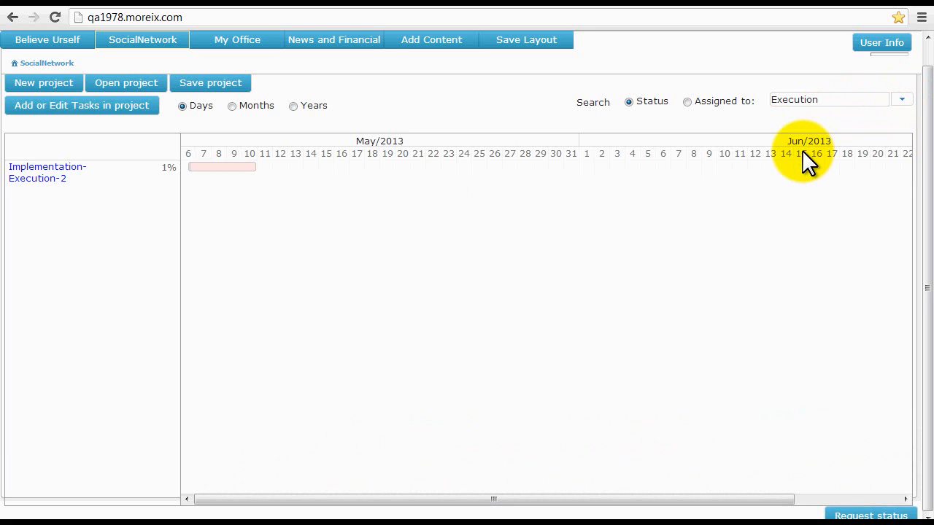
Switch to filtering by assignee and keep All selected so every task shows.
{"action": "left_click", "coordinate": [687, 103]}
{"action": "left_click", "coordinate": [902, 100]}
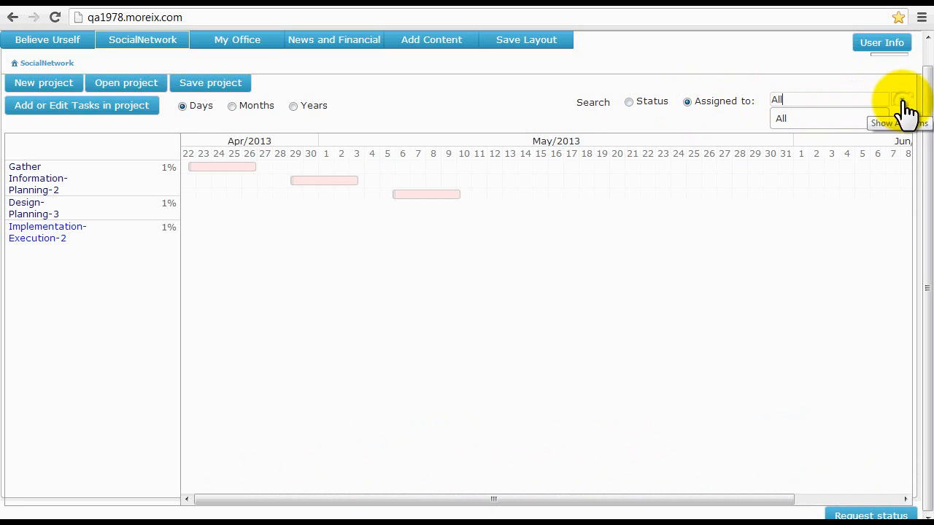
{"action": "left_click", "coordinate": [785, 119]}
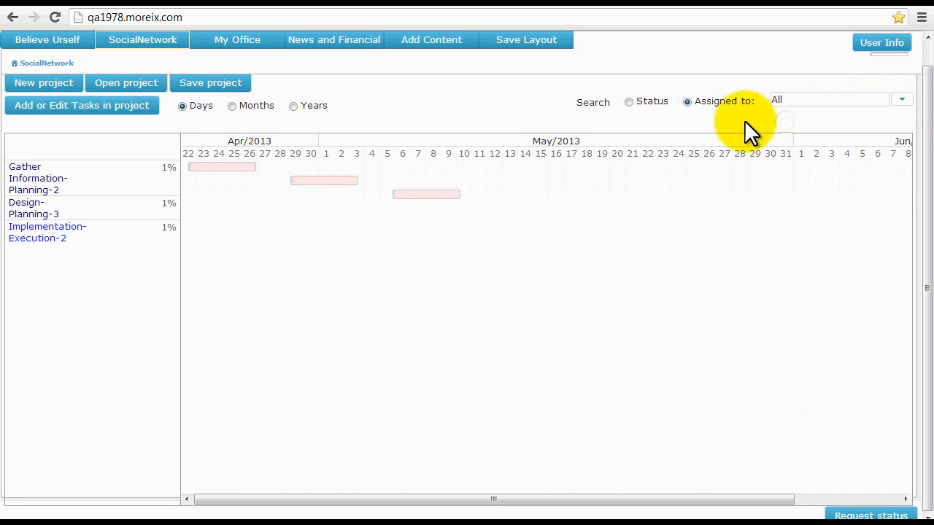
{"action": "left_click", "coordinate": [232, 106]}
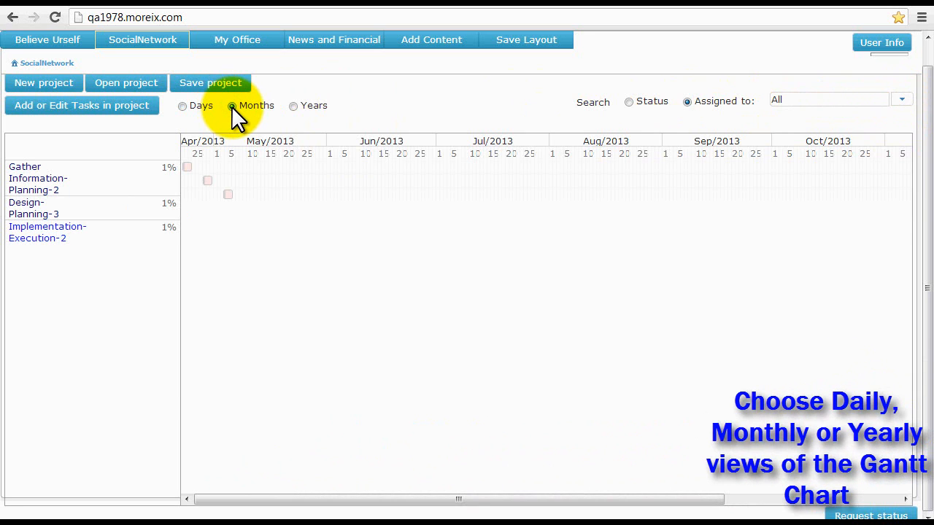
{"action": "left_click", "coordinate": [292, 107]}
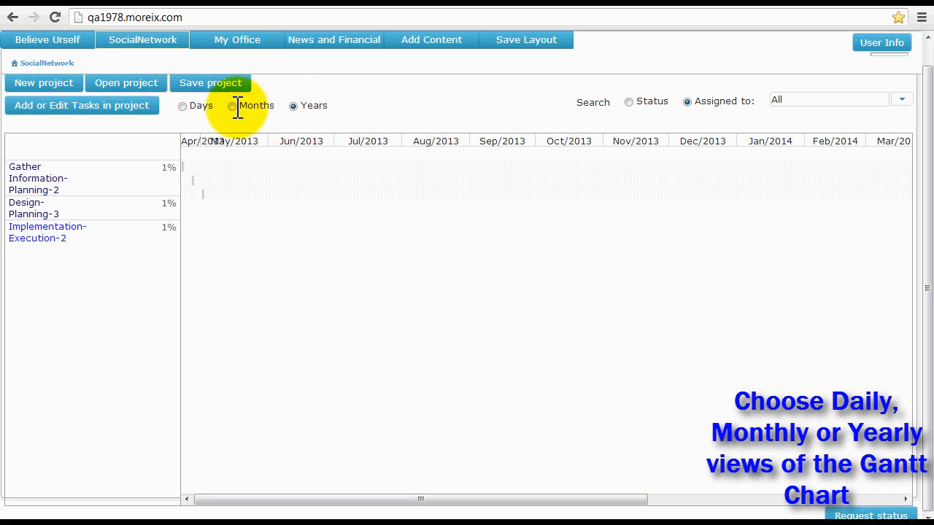
{"action": "left_click", "coordinate": [182, 108]}
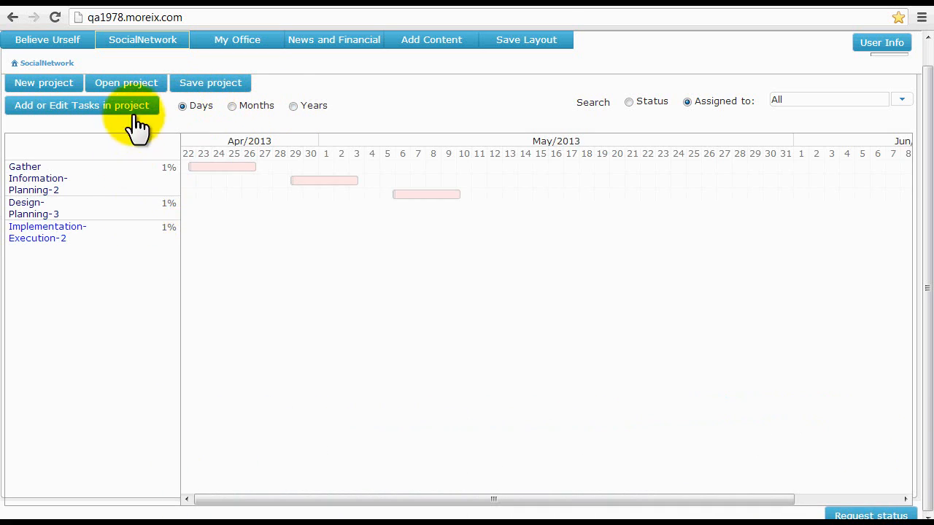
Save the Gantt project named 'Website Design', fixing typos in the name, then close the save window.
{"action": "left_click", "coordinate": [208, 86]}
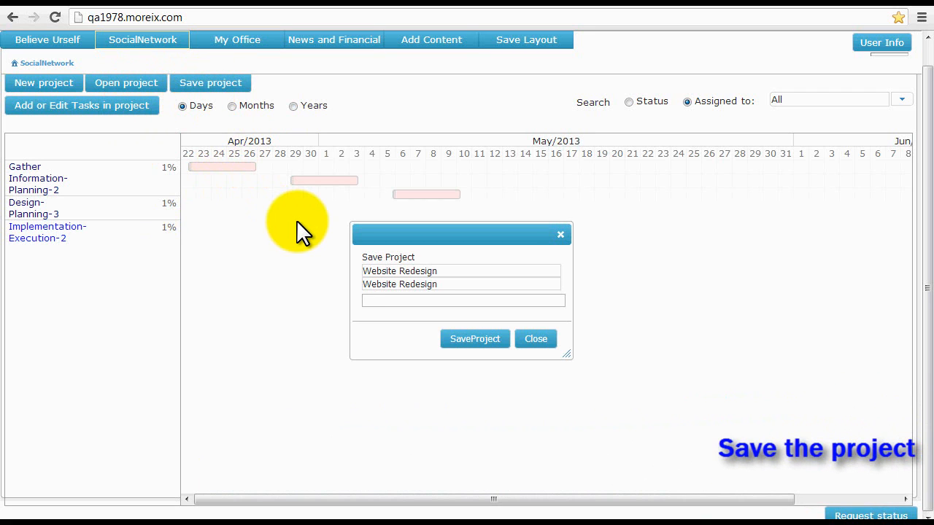
{"action": "type", "text": "Wedsite"}
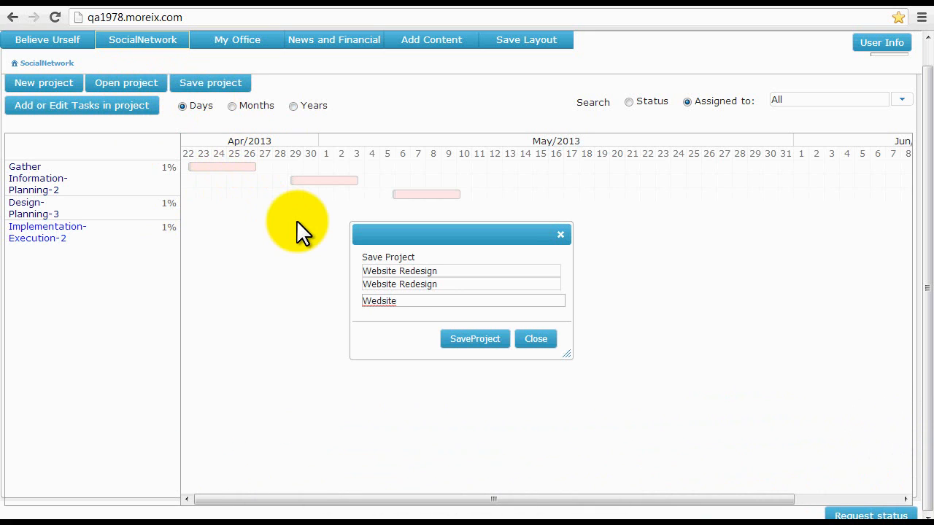
{"action": "key", "text": "Left"}
{"action": "key", "text": "Left"}
{"action": "key", "text": "Left"}
{"action": "key", "text": "Left"}
{"action": "key", "text": "shift+Left"}
{"action": "type", "text": "b"}
{"action": "key", "text": "End"}
{"action": "type", "text": "Design"}
{"action": "left_click", "coordinate": [455, 344]}
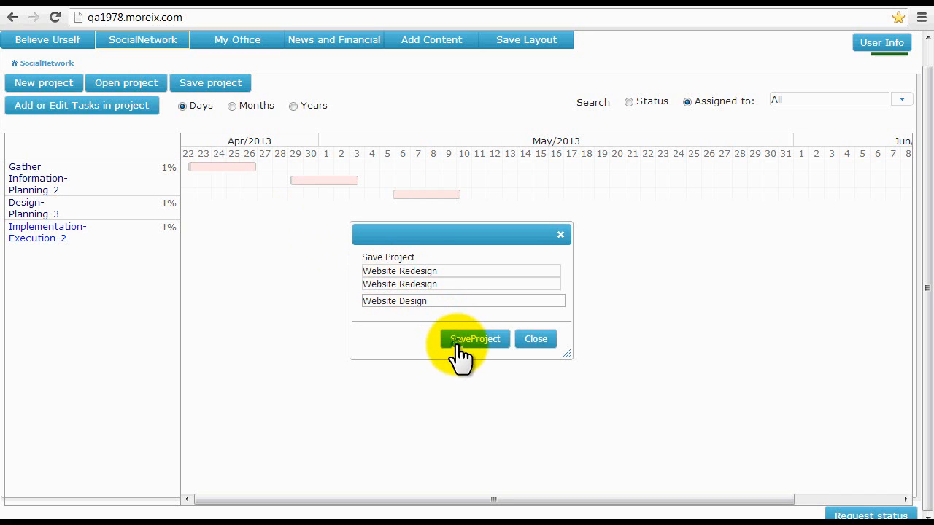
{"action": "left_click", "coordinate": [541, 340]}
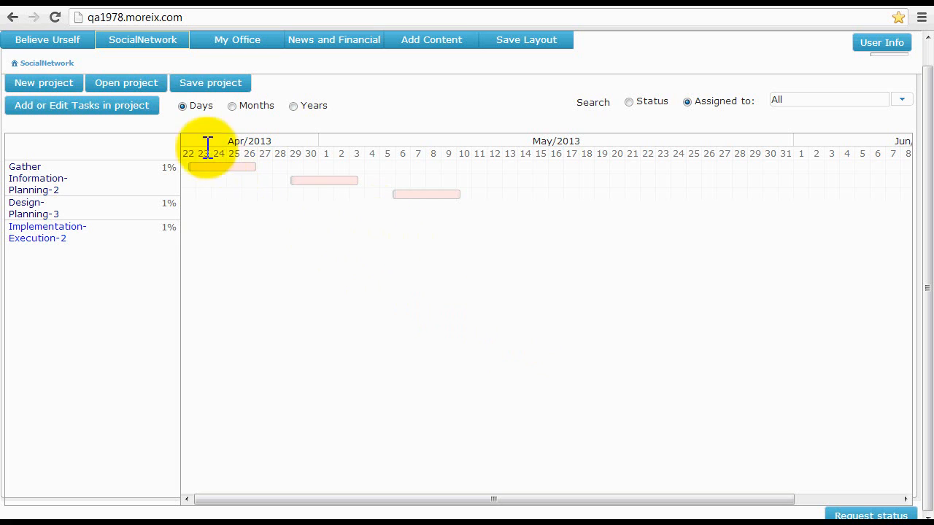
{"action": "left_click", "coordinate": [127, 83]}
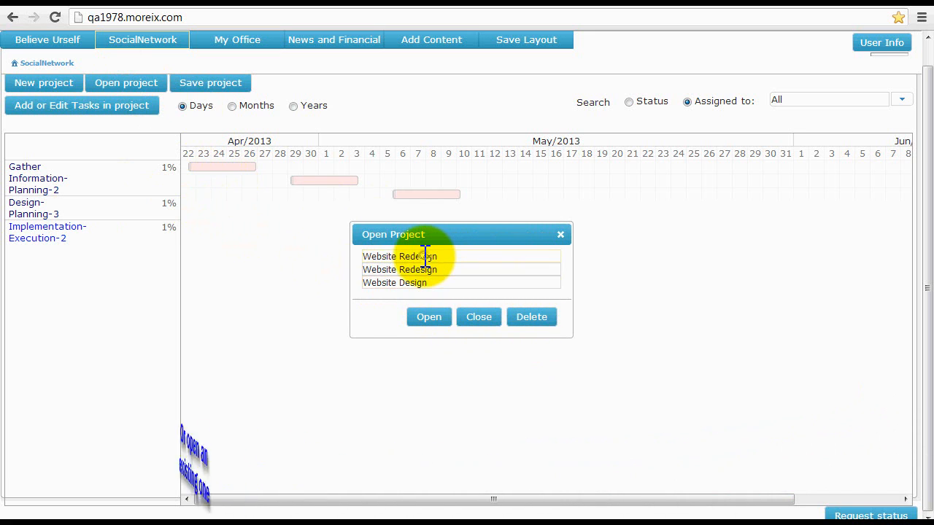
{"action": "left_click_drag", "start_coordinate": [372, 256], "coordinate": [429, 257]}
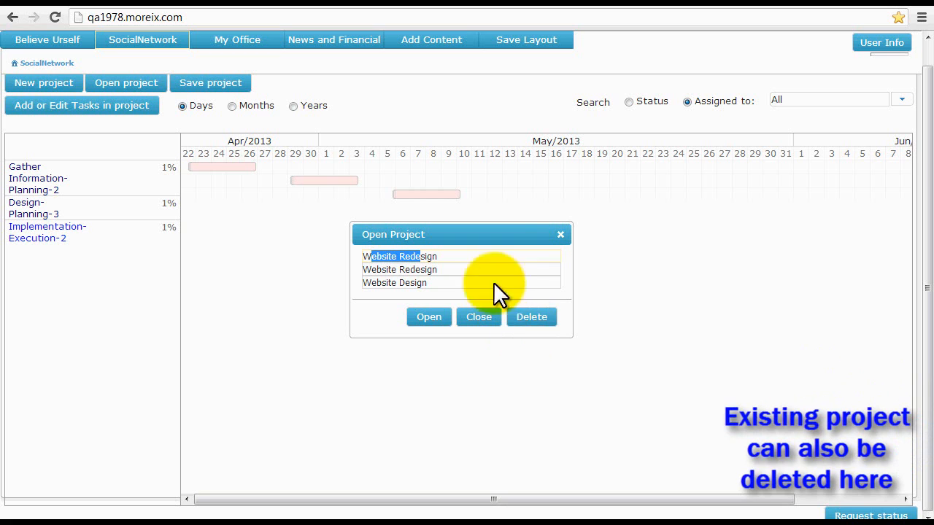
{"action": "left_click", "coordinate": [478, 319]}
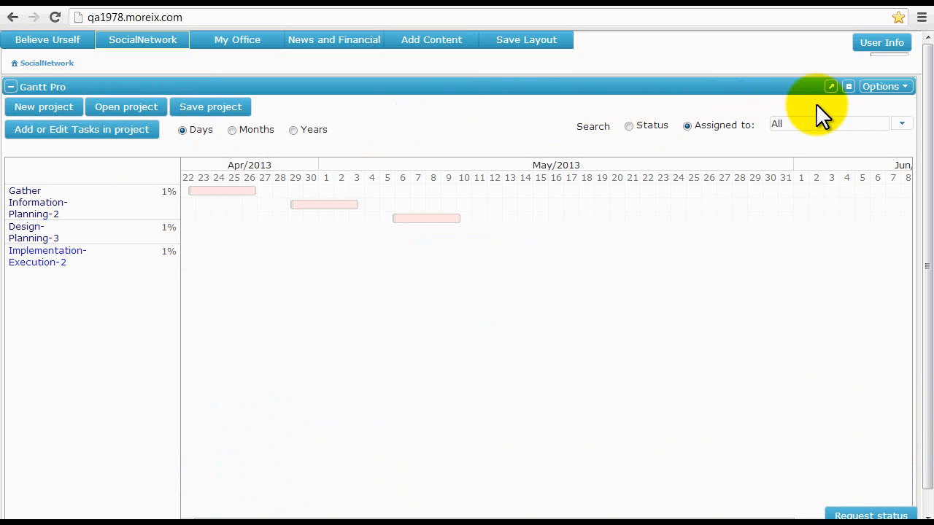
{"action": "left_click", "coordinate": [829, 88]}
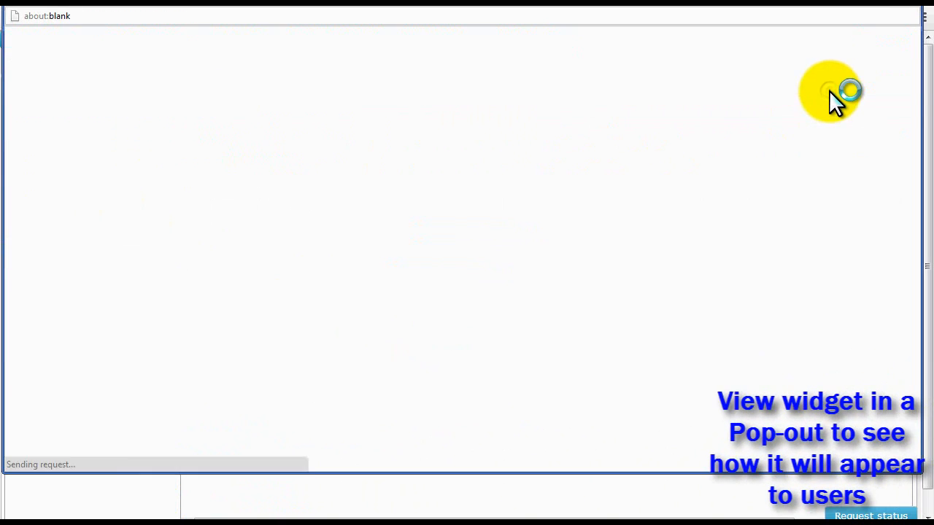
{"action": "left_click_drag", "start_coordinate": [785, 9], "coordinate": [778, 47]}
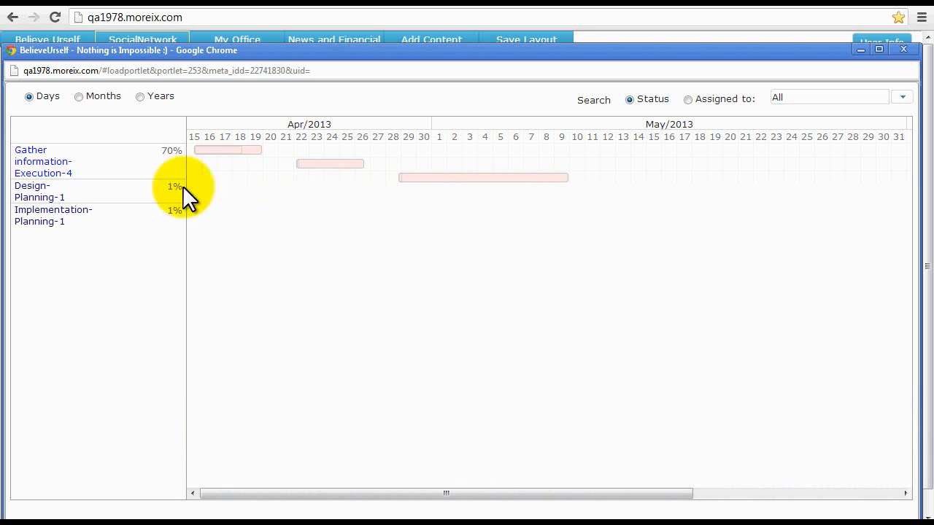
{"action": "left_click", "coordinate": [64, 182]}
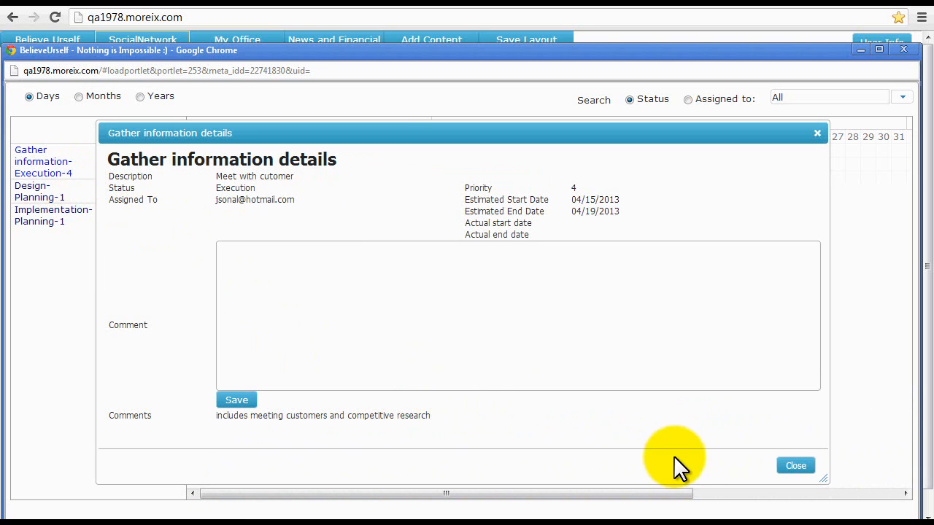
{"action": "left_click", "coordinate": [796, 467]}
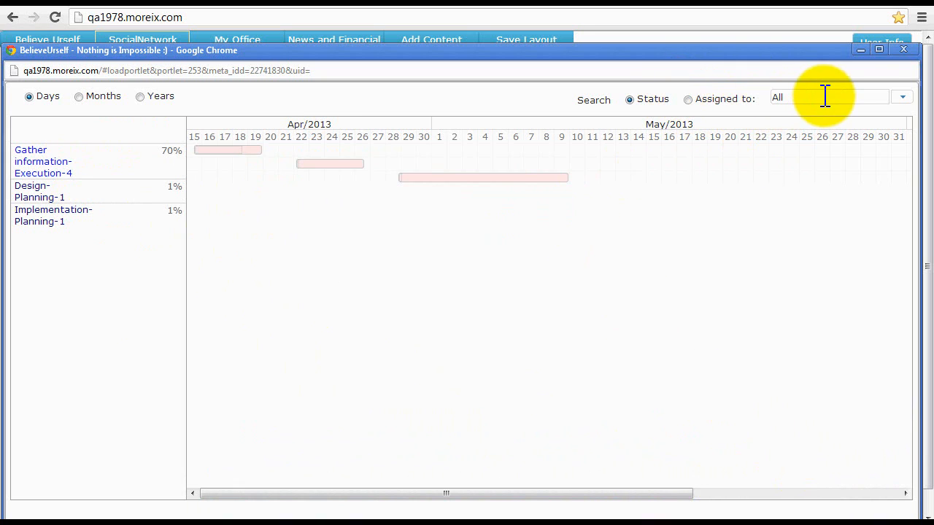
{"action": "left_click", "coordinate": [903, 102]}
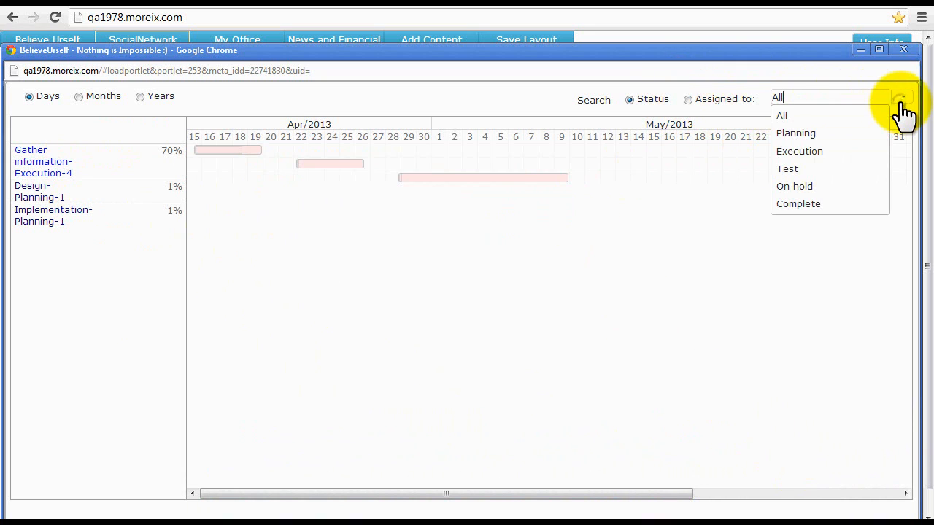
{"action": "left_click", "coordinate": [803, 150]}
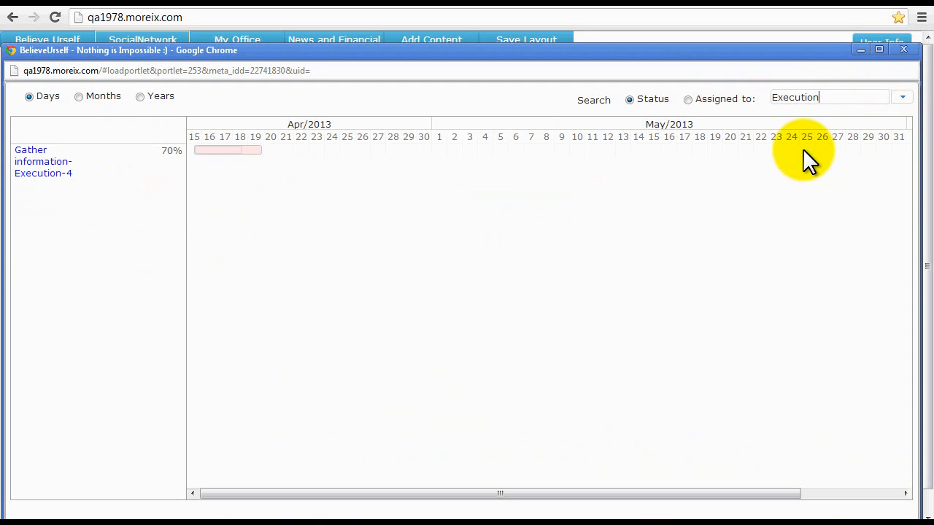
{"action": "left_click", "coordinate": [902, 100]}
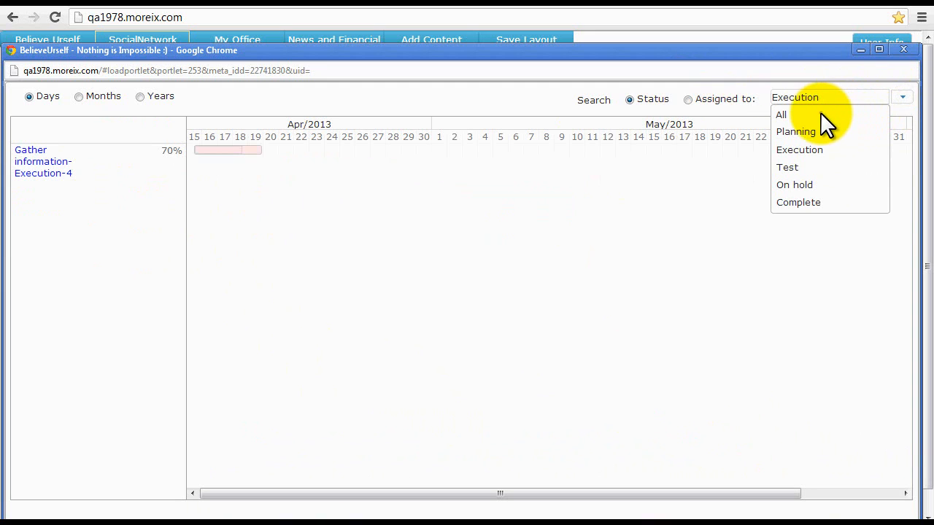
{"action": "left_click", "coordinate": [820, 113]}
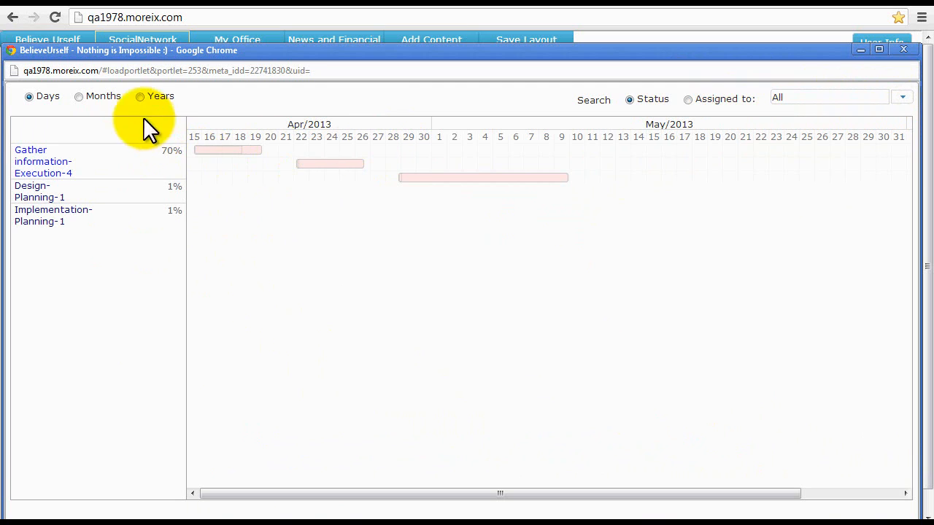
{"action": "left_click", "coordinate": [82, 98]}
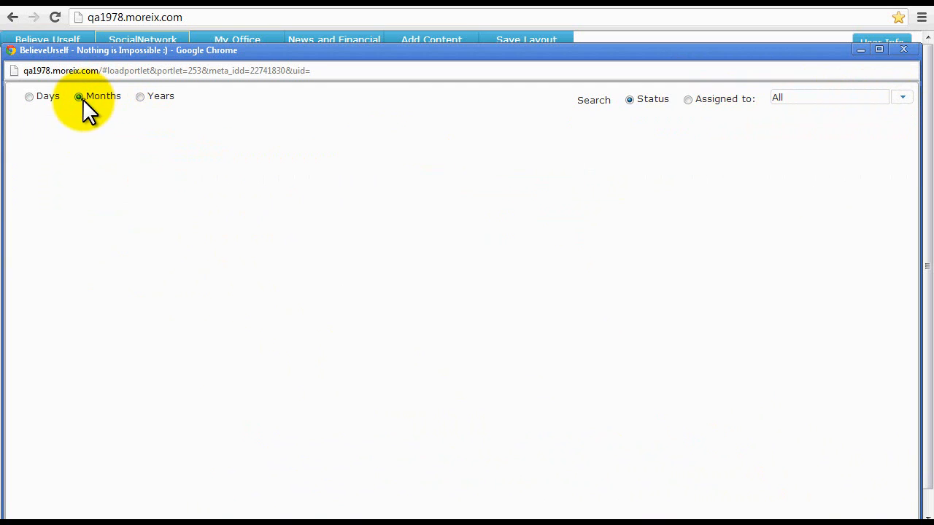
{"action": "left_click", "coordinate": [141, 95]}
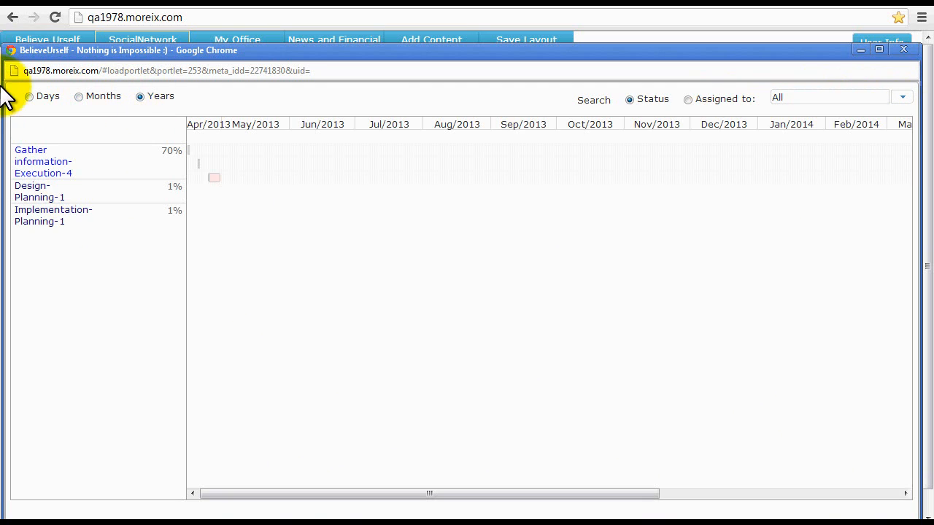
{"action": "left_click", "coordinate": [28, 96]}
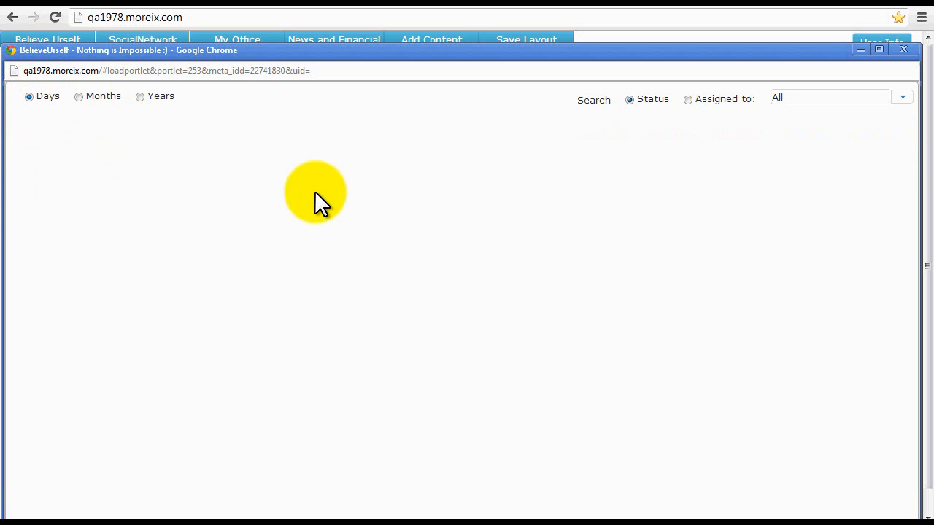
{"action": "left_click", "coordinate": [903, 50]}
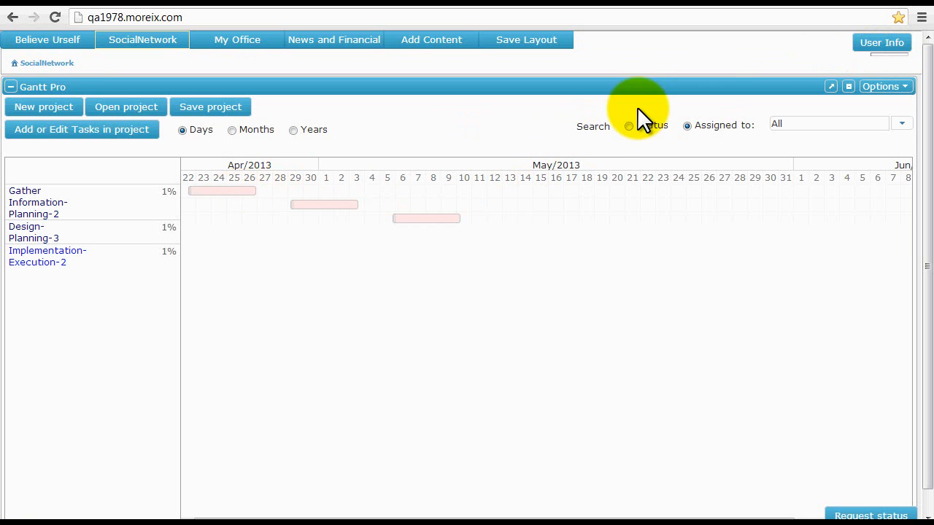
Display the Gantt Pro widget's website iframe embed code, select it, and close the window.
{"action": "left_click", "coordinate": [904, 91]}
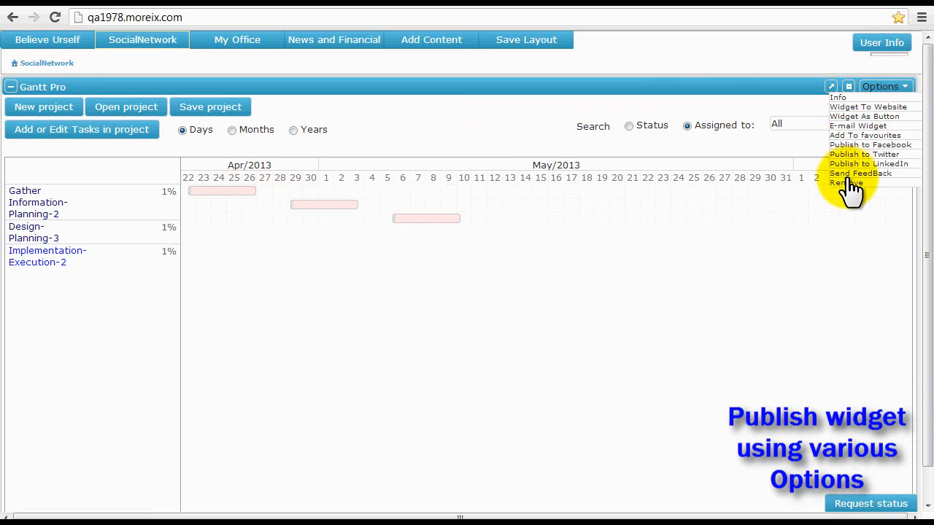
{"action": "left_click", "coordinate": [864, 106]}
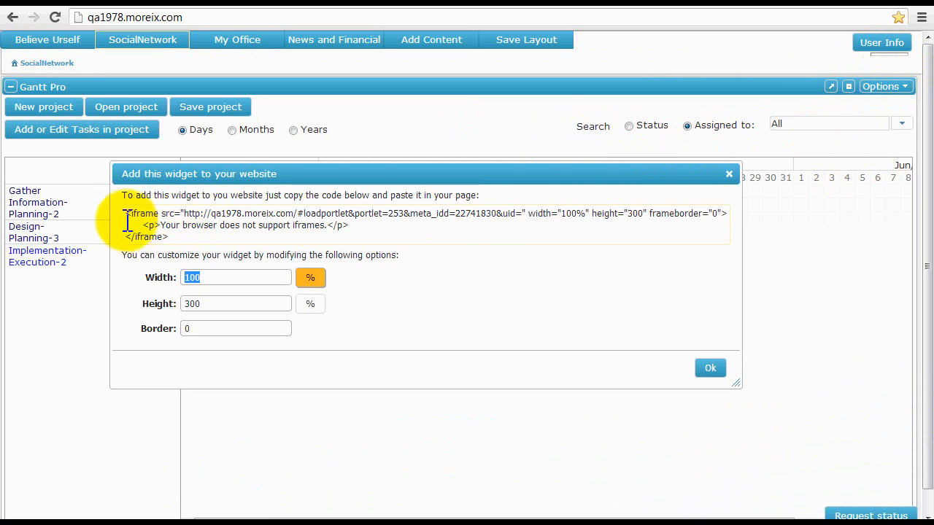
{"action": "left_click_drag", "start_coordinate": [128, 212], "coordinate": [203, 244]}
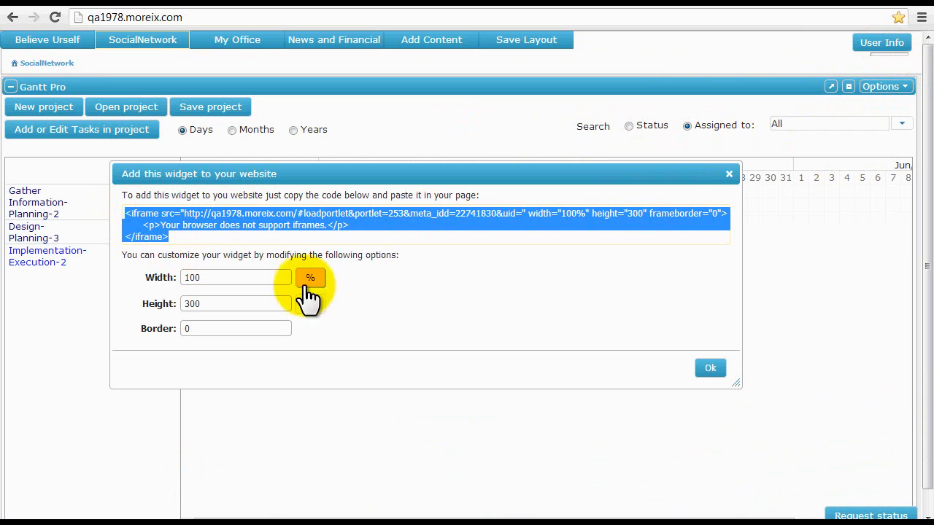
{"action": "left_click", "coordinate": [710, 370]}
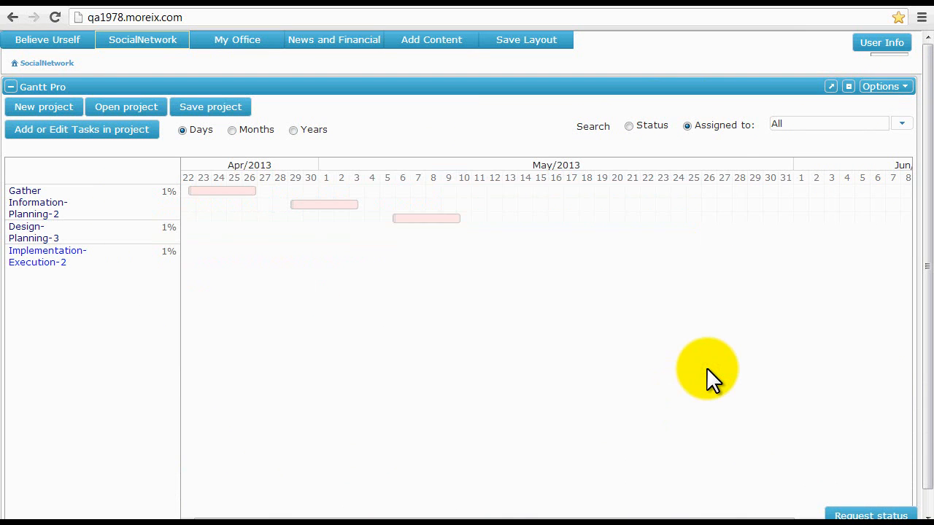